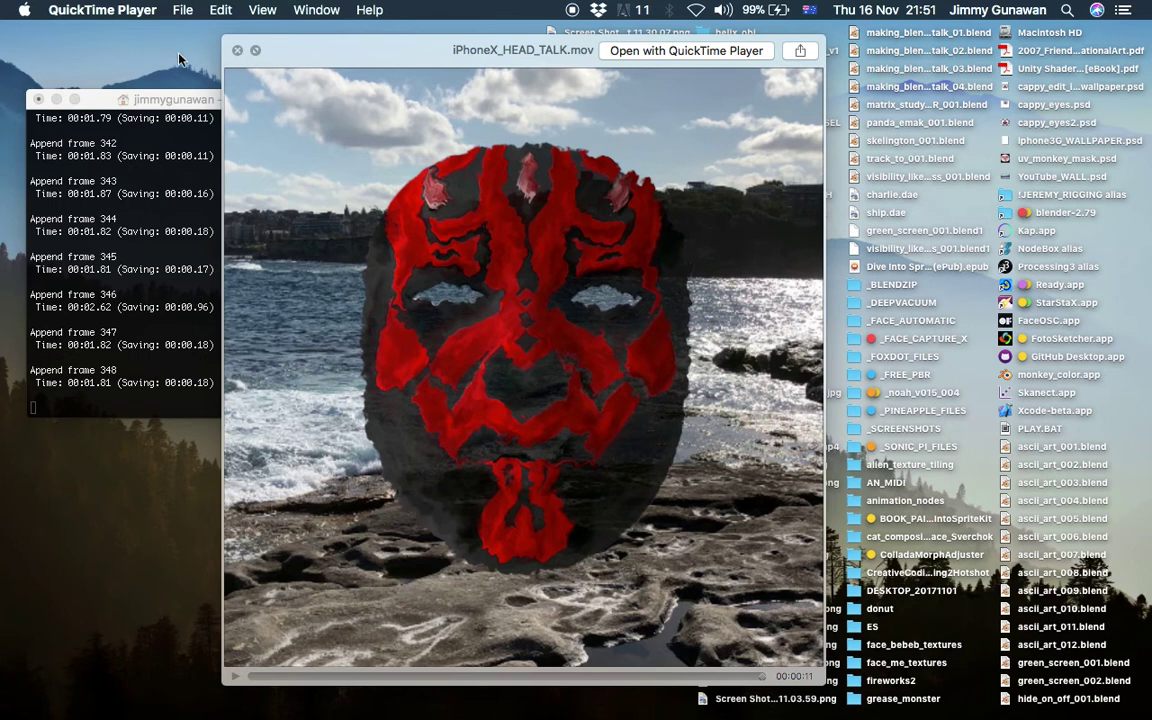
- Replay the iPhoneX_HEAD_TALK.mov preview from its beginning to examine the masked face composited over the seaside background
drag(403, 57, 397, 52)
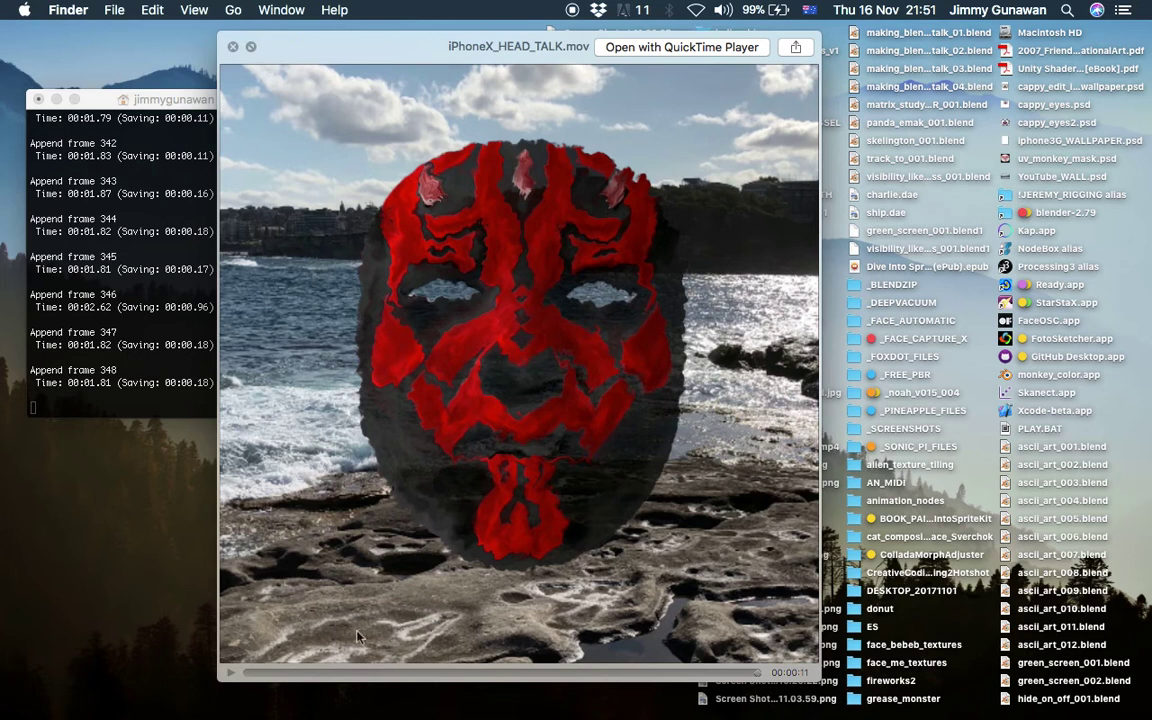
drag(263, 671, 506, 667)
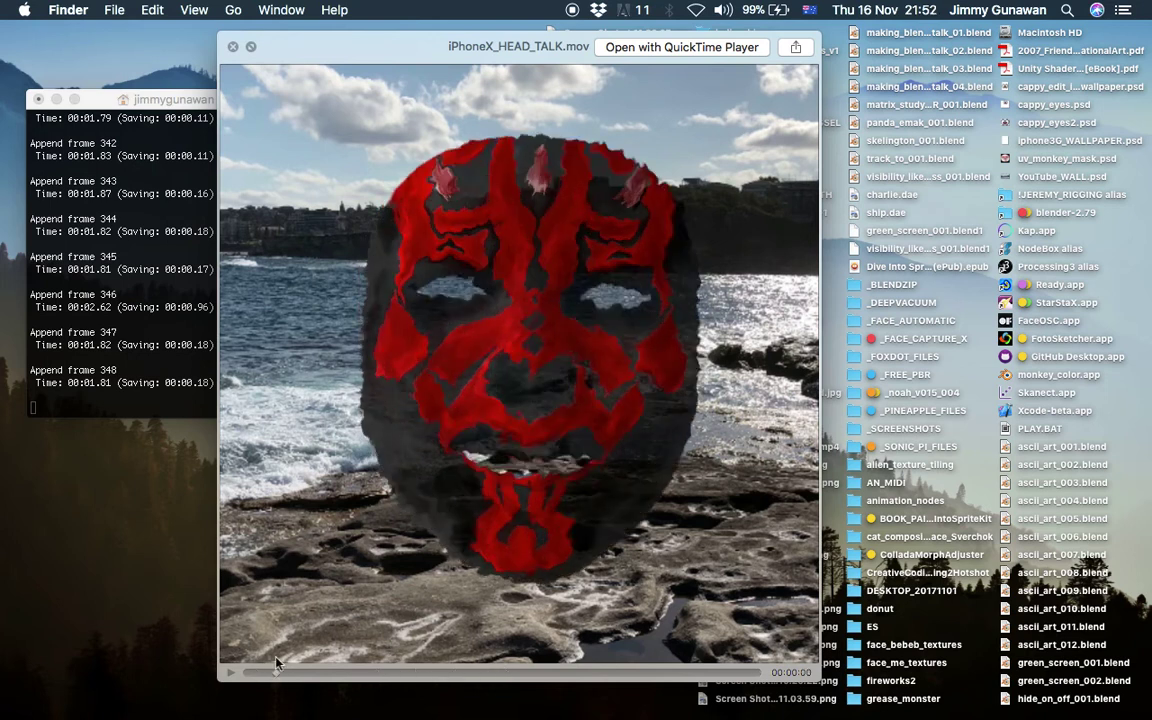
click(240, 673)
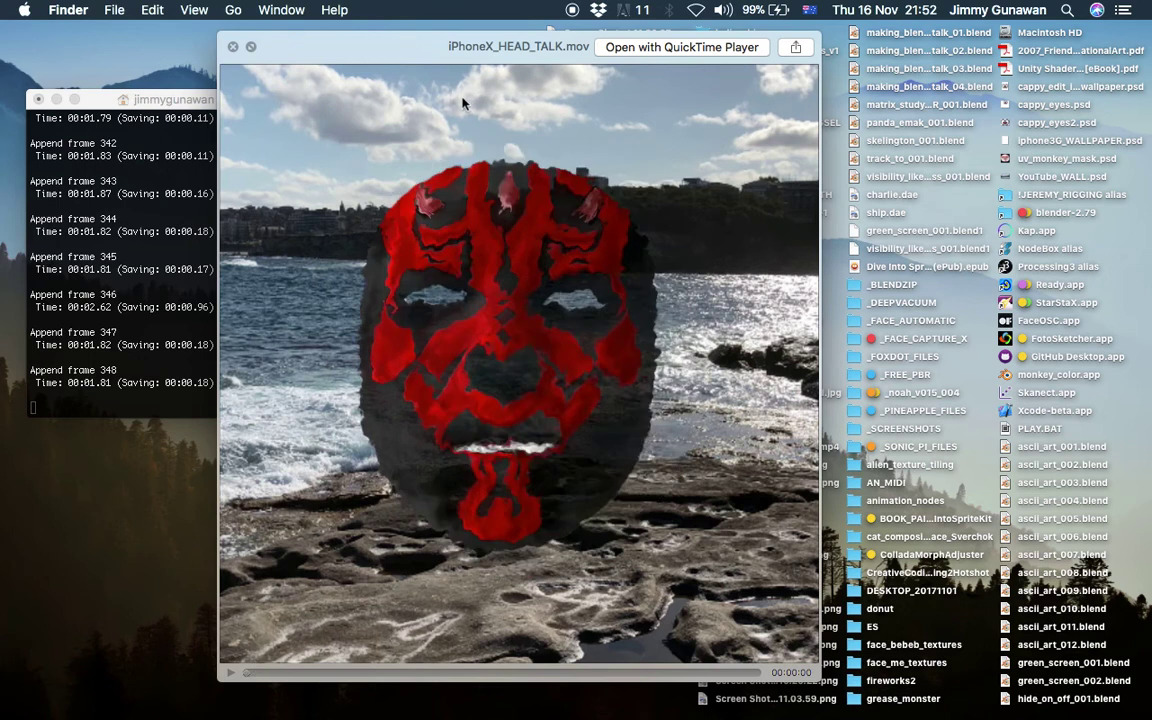
drag(420, 47, 450, 46)
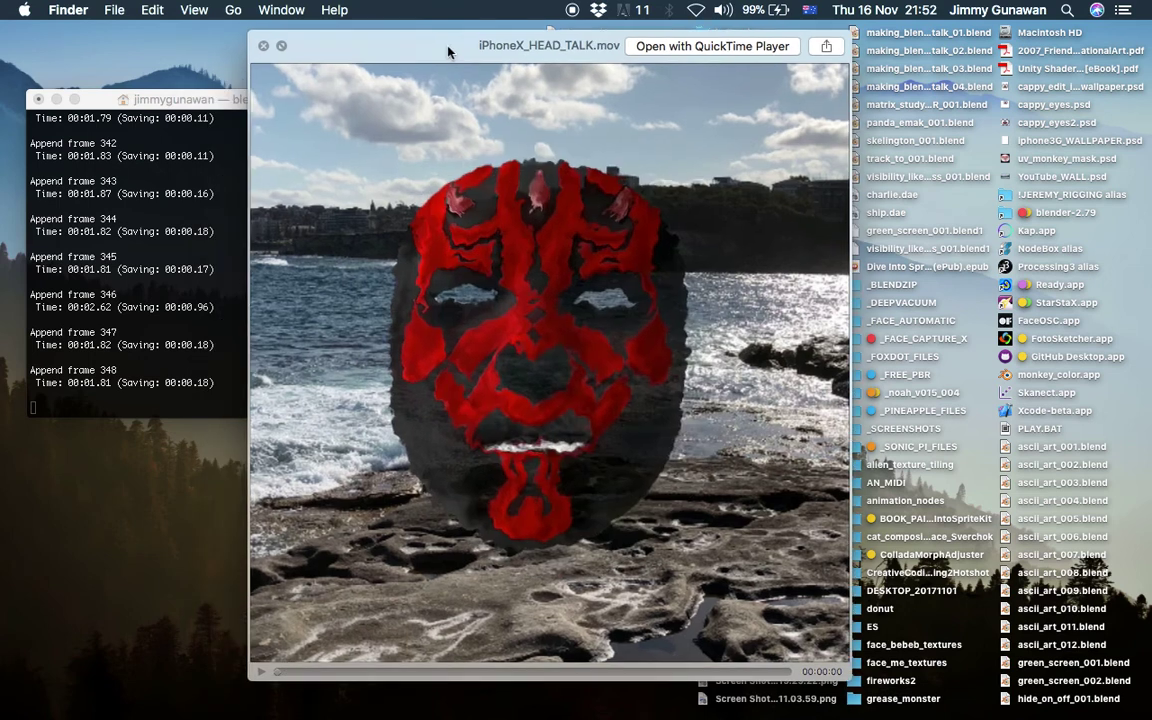
click(259, 674)
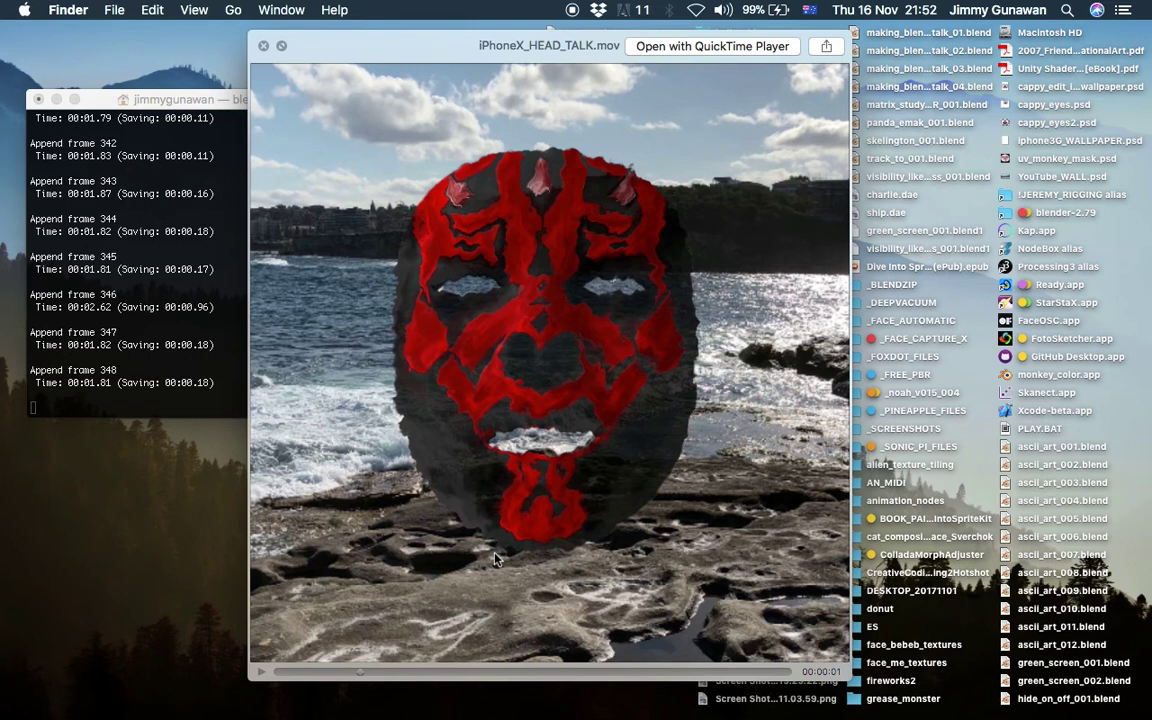
click(261, 672)
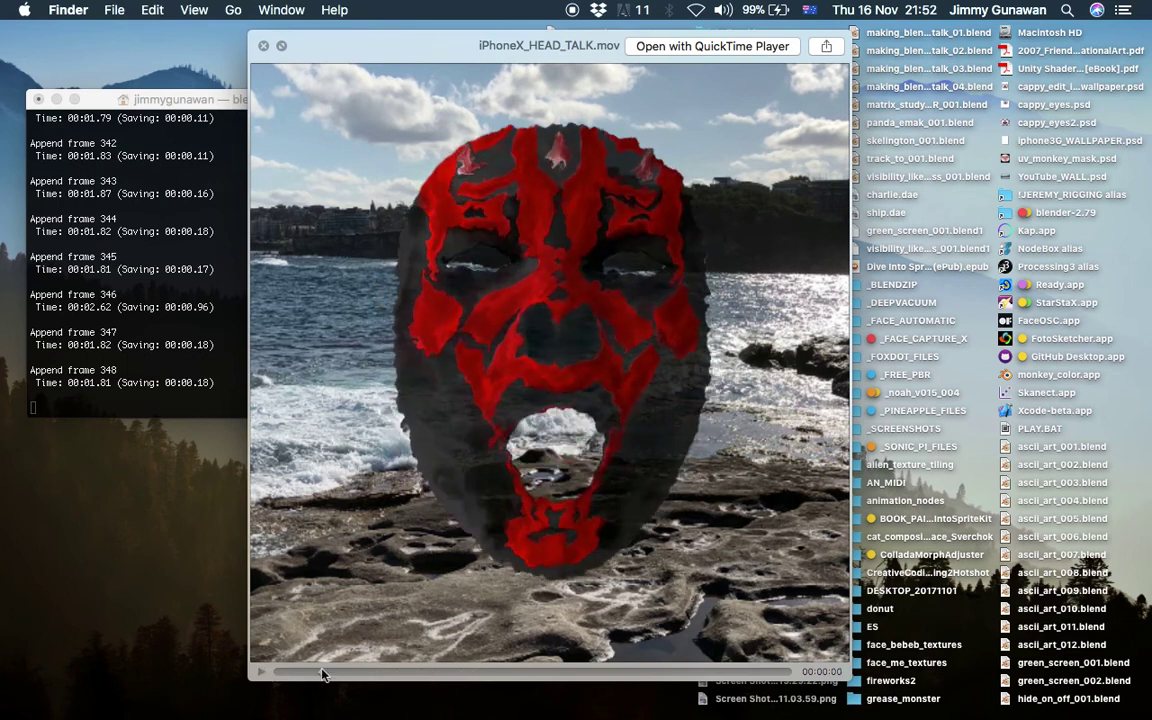
click(321, 672)
click(263, 672)
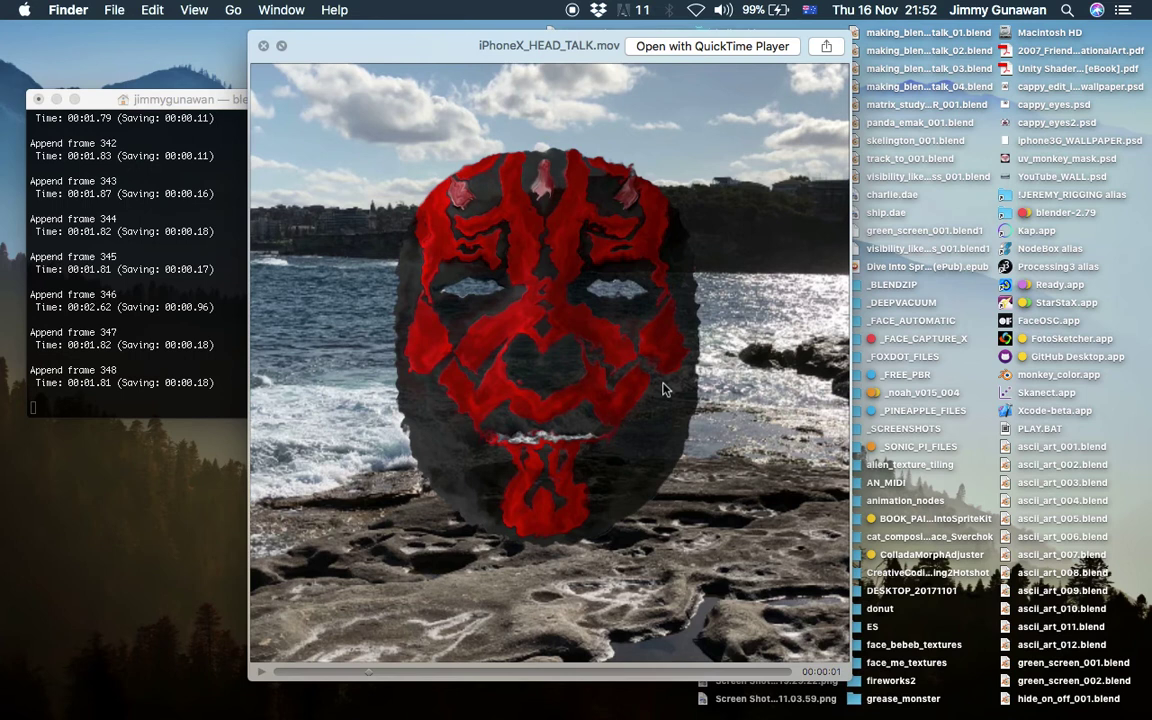
- Switch to Blender and examine the IMG_1784.mov green-screen face clip up close in a maximized view, then restore the layout
key(ctrl+Right)
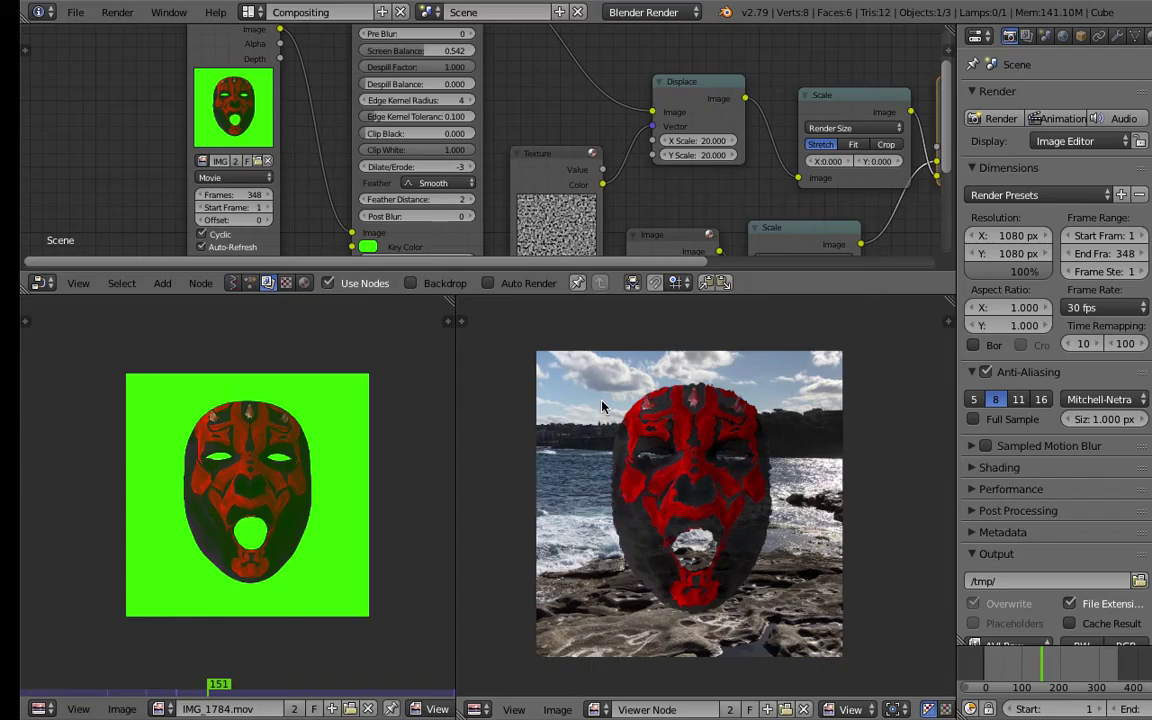
key(shift+space)
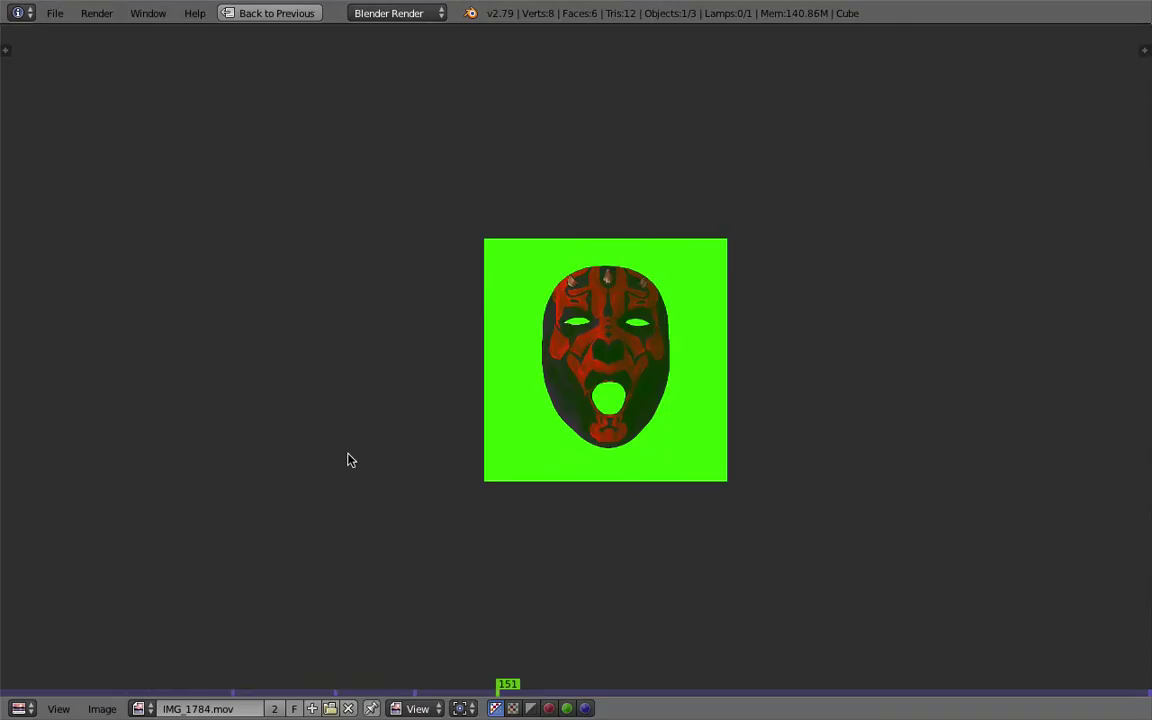
scroll(522, 360, up, 3)
scroll(499, 365, up, 1)
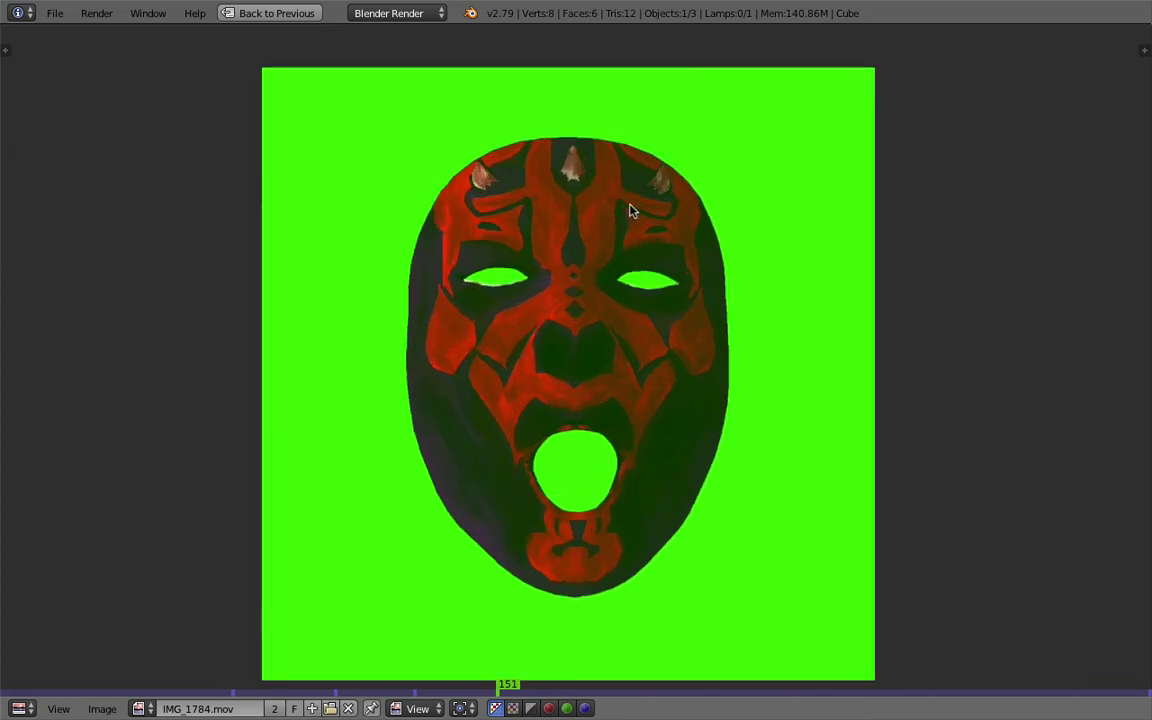
scroll(553, 283, down, 1)
scroll(575, 320, up, 1)
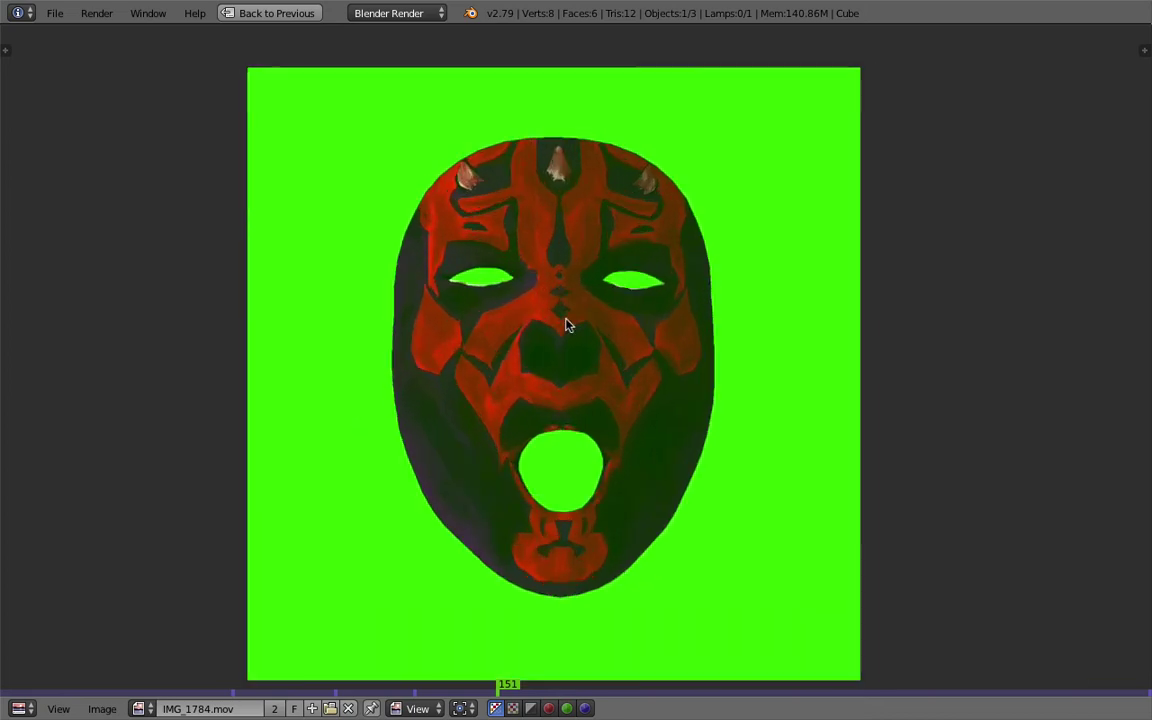
click(253, 20)
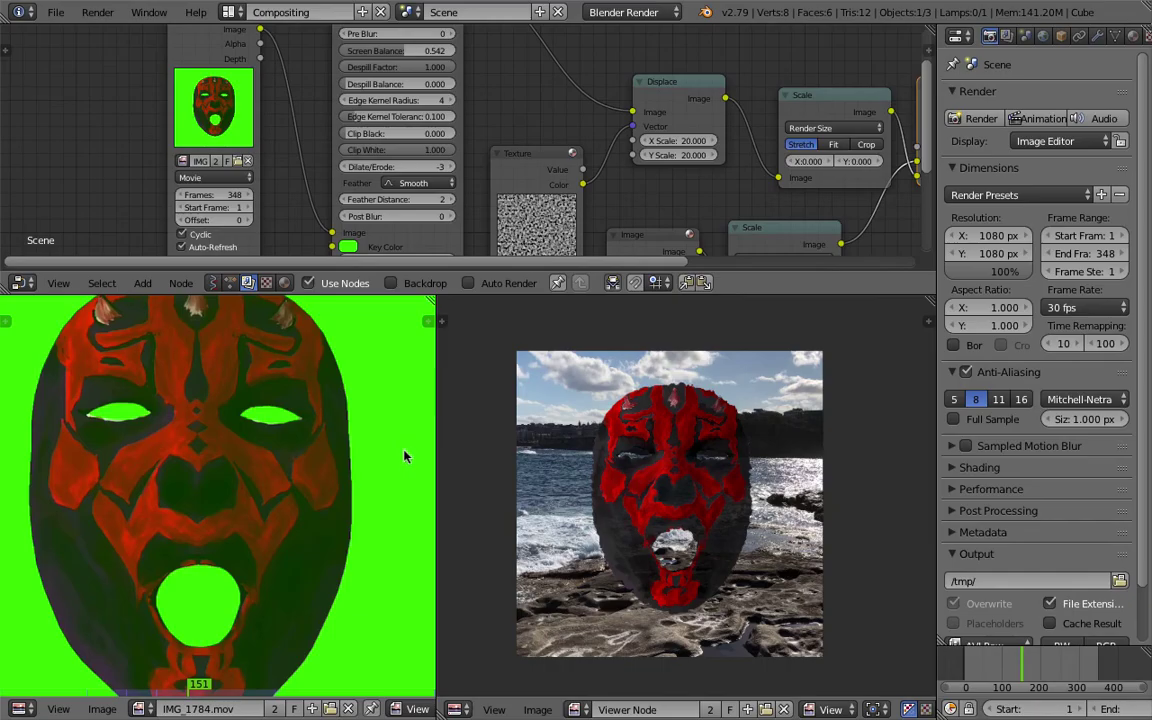
- Widen the image editor holding the green-screen clip and fit the whole clip inside it
scroll(252, 494, down, 2)
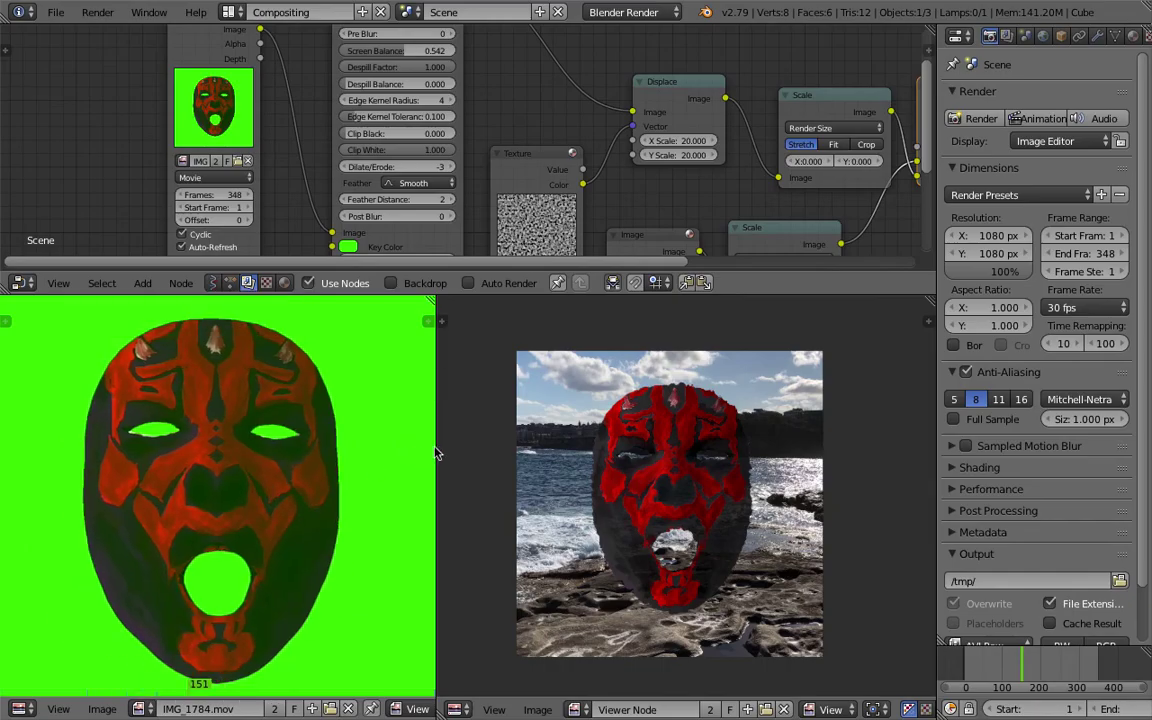
drag(436, 447, 526, 448)
scroll(433, 458, down, 1)
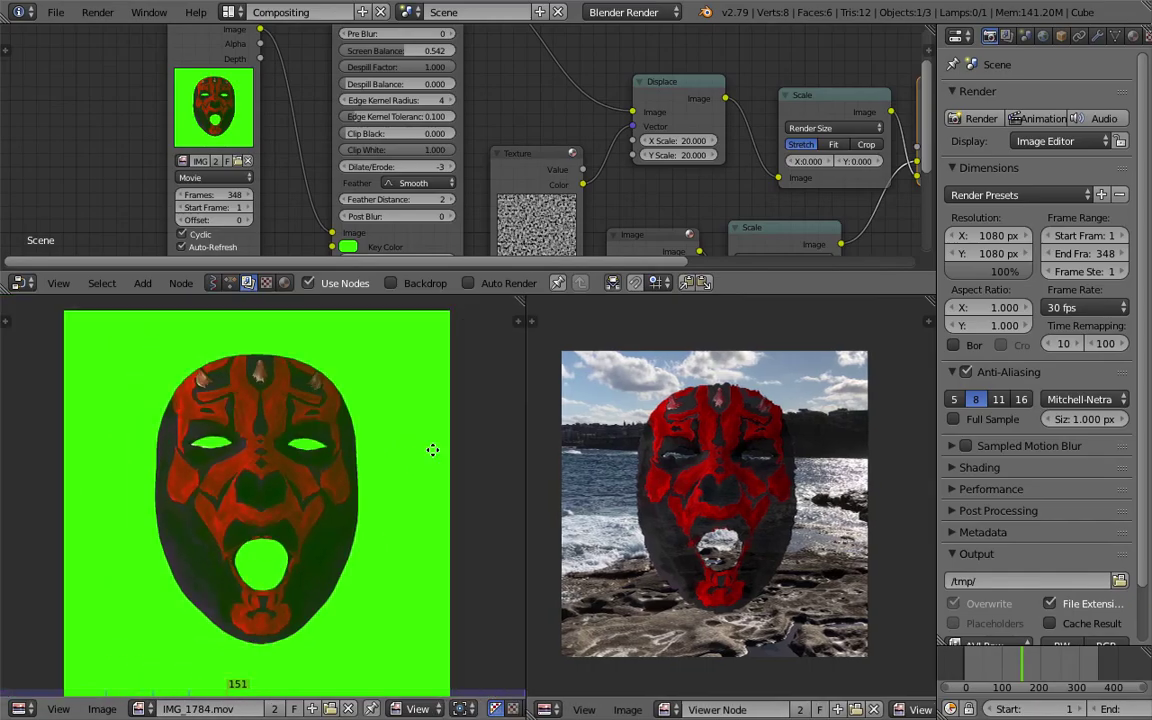
middle_drag(432, 450, 440, 438)
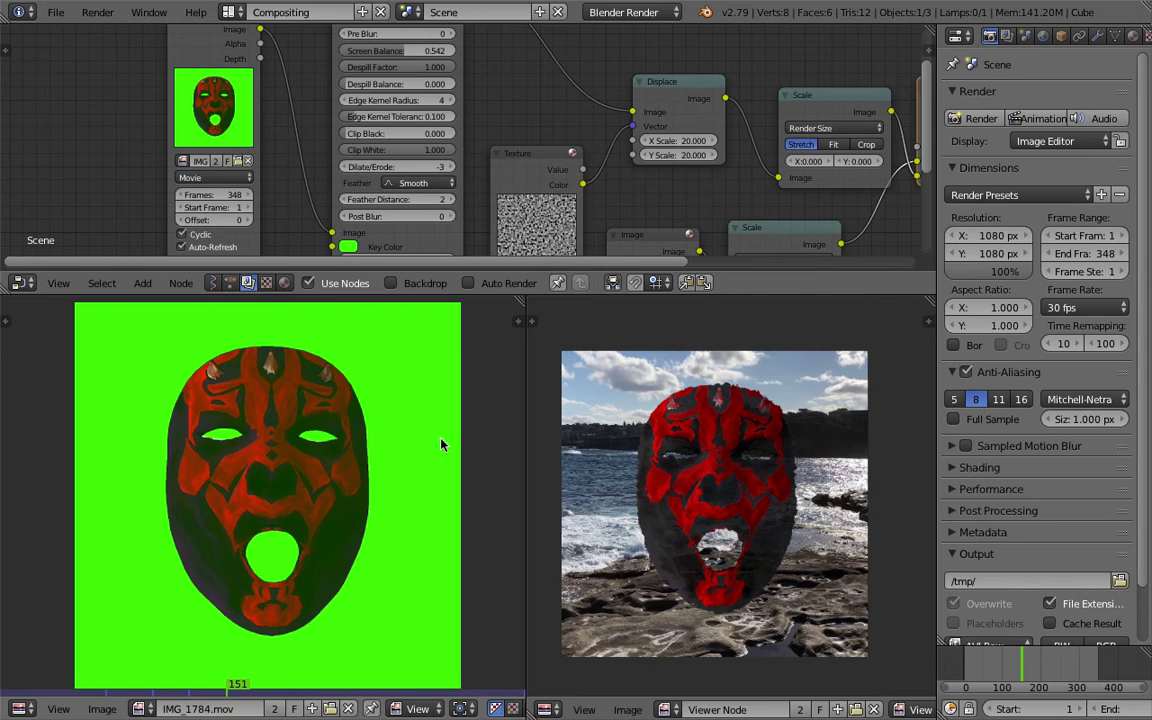
- Scrub through the green-screen clip in a maximized view around frames 160 to 206, then restore the compositing layout
key(ctrl+Up)
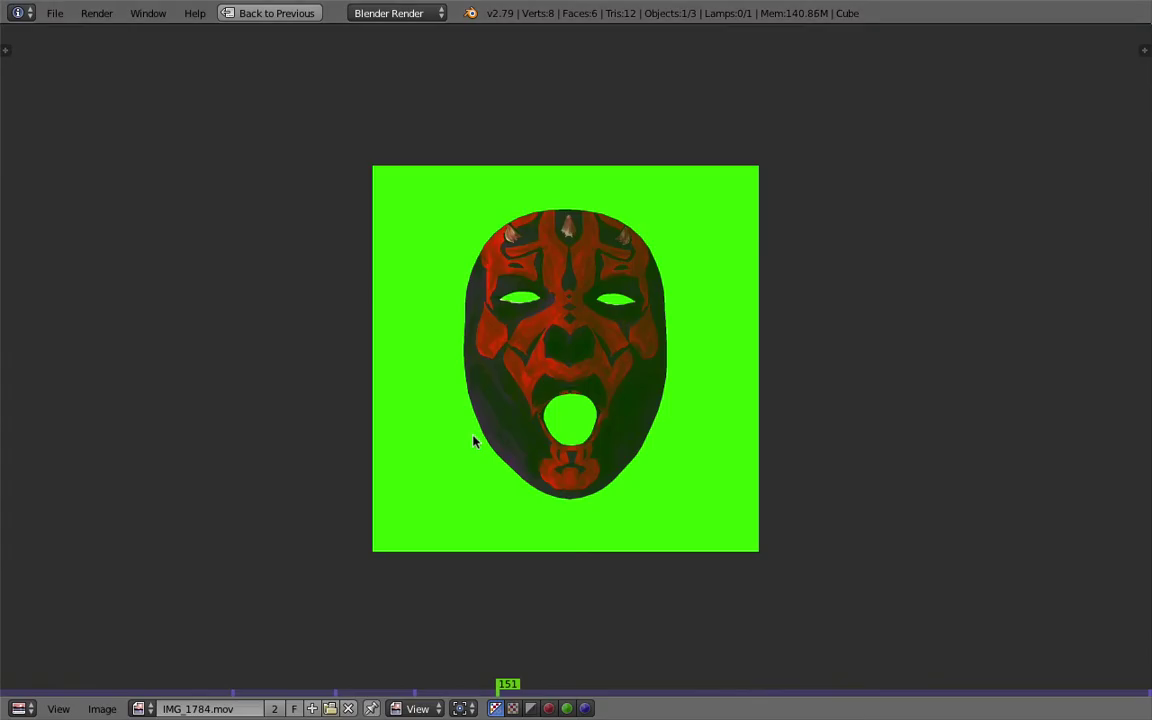
drag(544, 692, 584, 690)
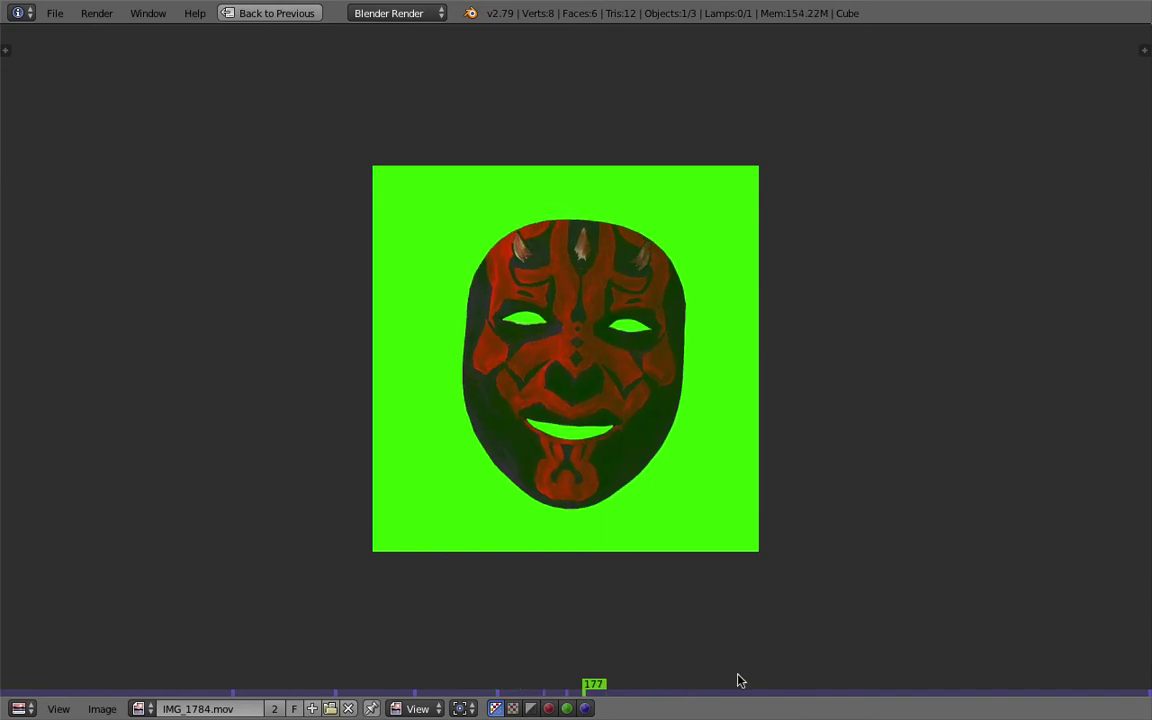
drag(681, 684, 657, 685)
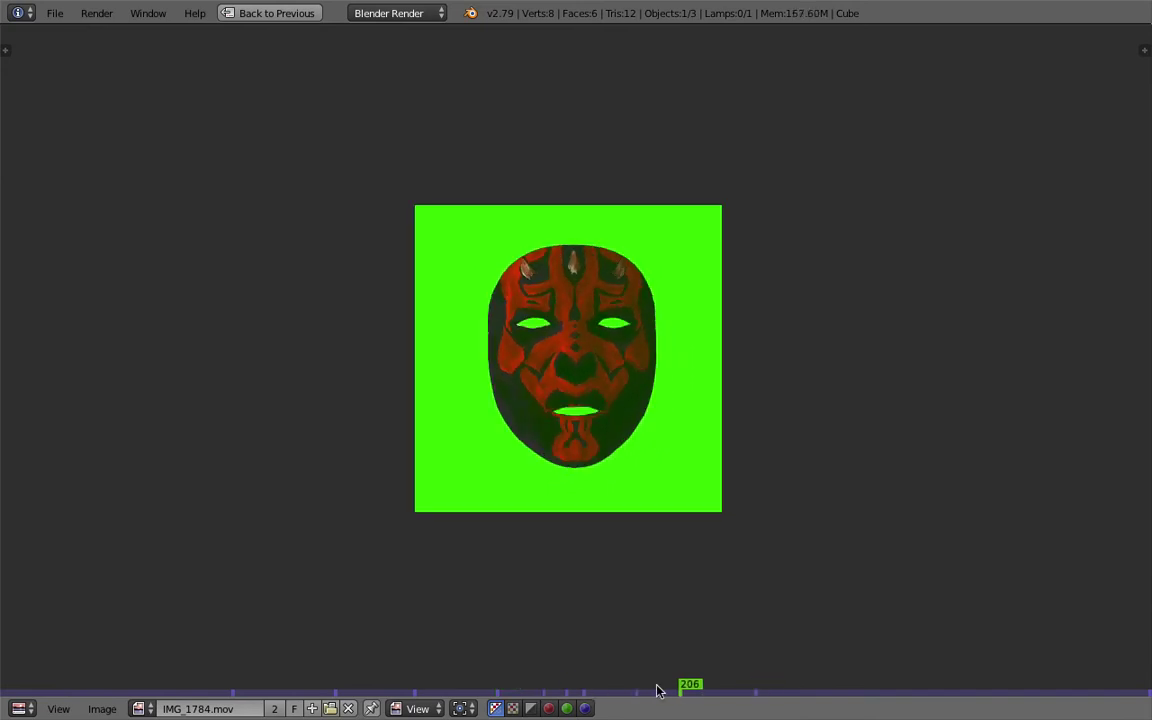
click(657, 689)
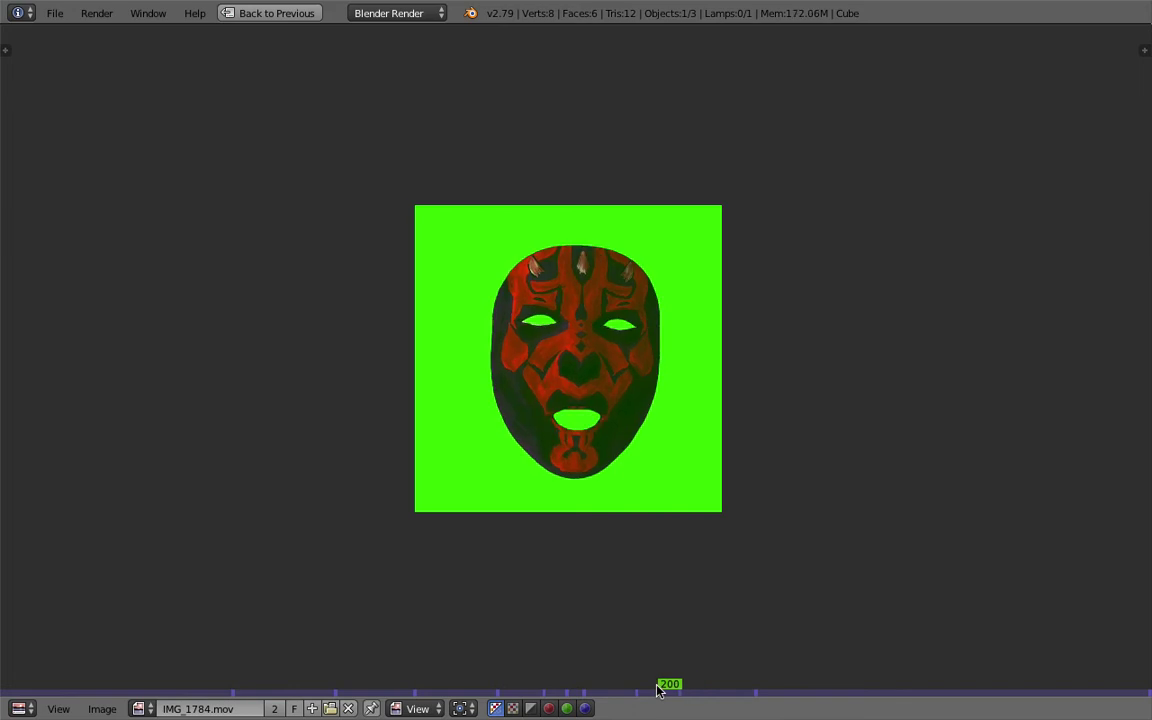
key(Left)
scroll(640, 532, up, 2)
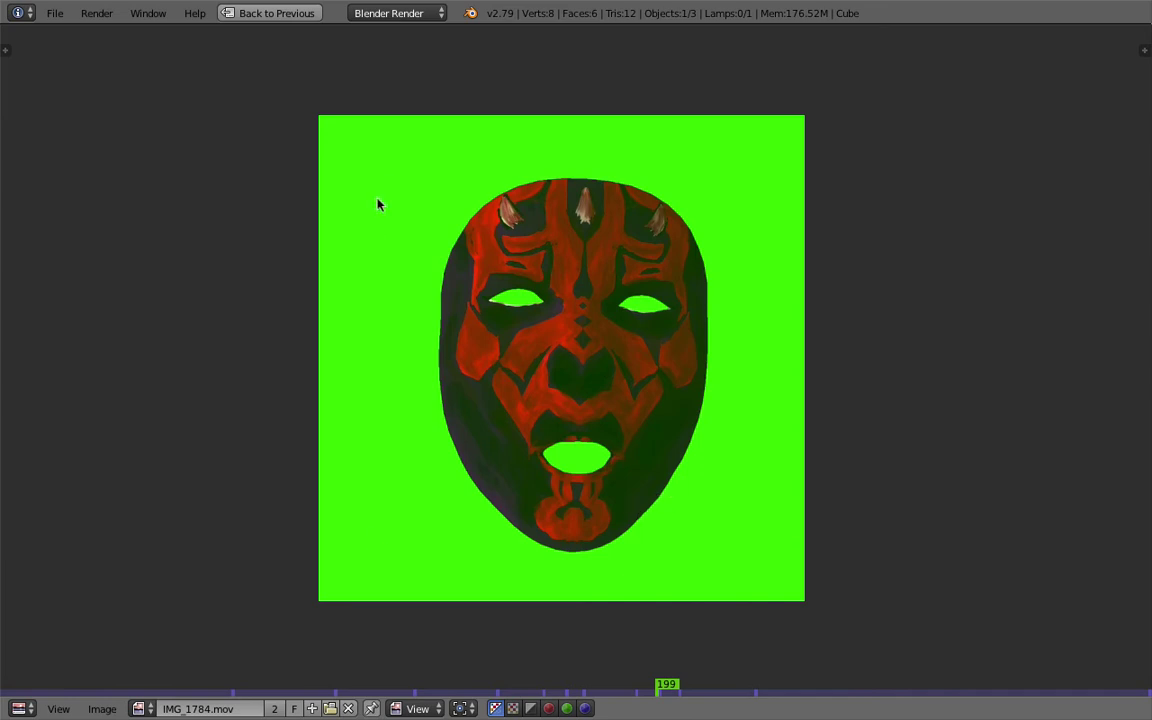
scroll(628, 240, up, 1)
mouse_move(668, 688)
mouse_down()
mouse_move(950, 687)
mouse_move(535, 690)
mouse_up()
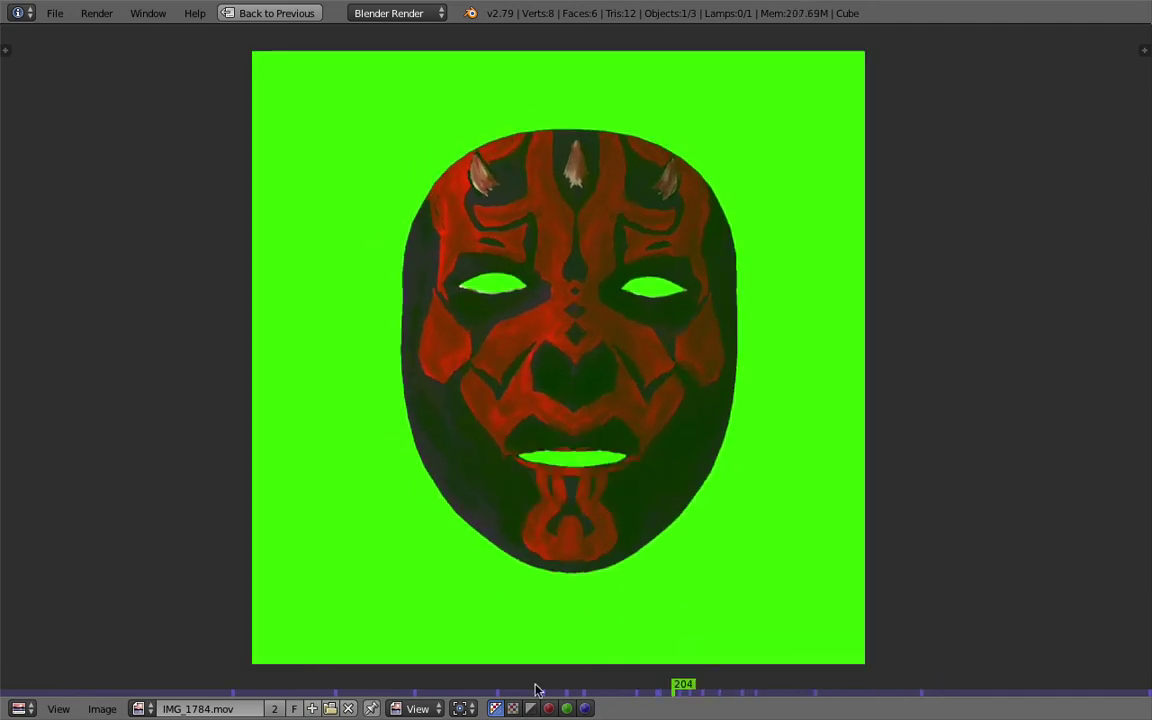
click(261, 20)
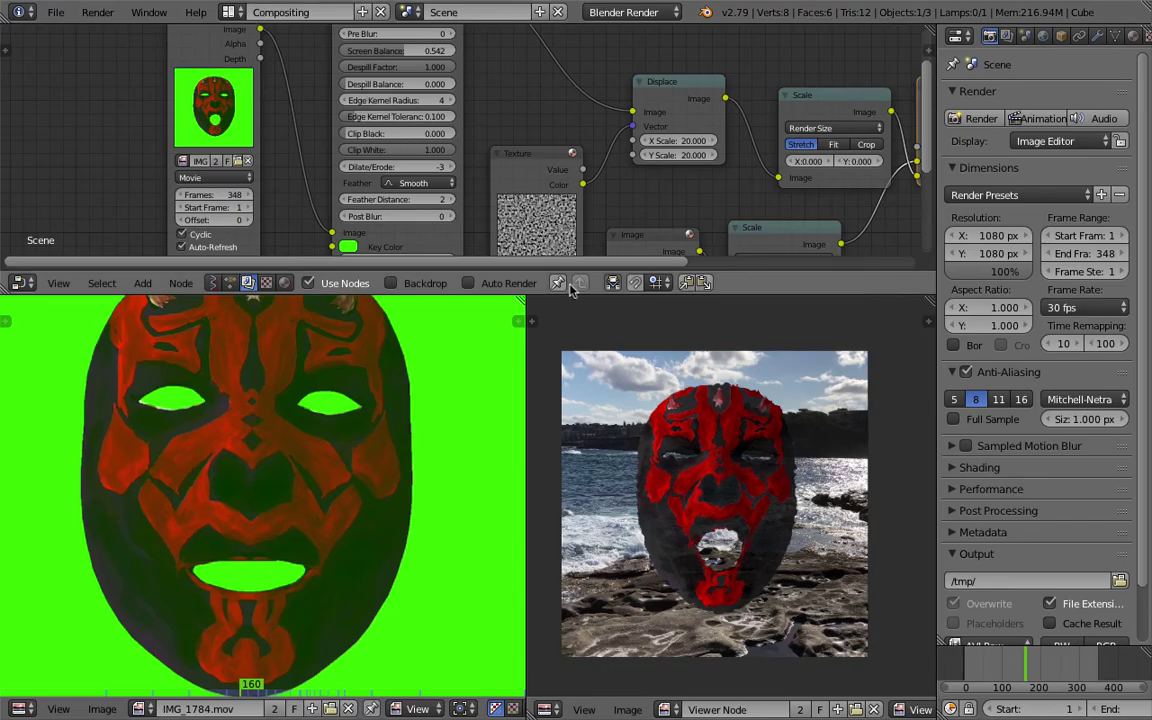
- Make the node editor taller and narrow the render properties area to give the compositing nodes more room
drag(579, 316, 578, 356)
scroll(318, 448, down, 2)
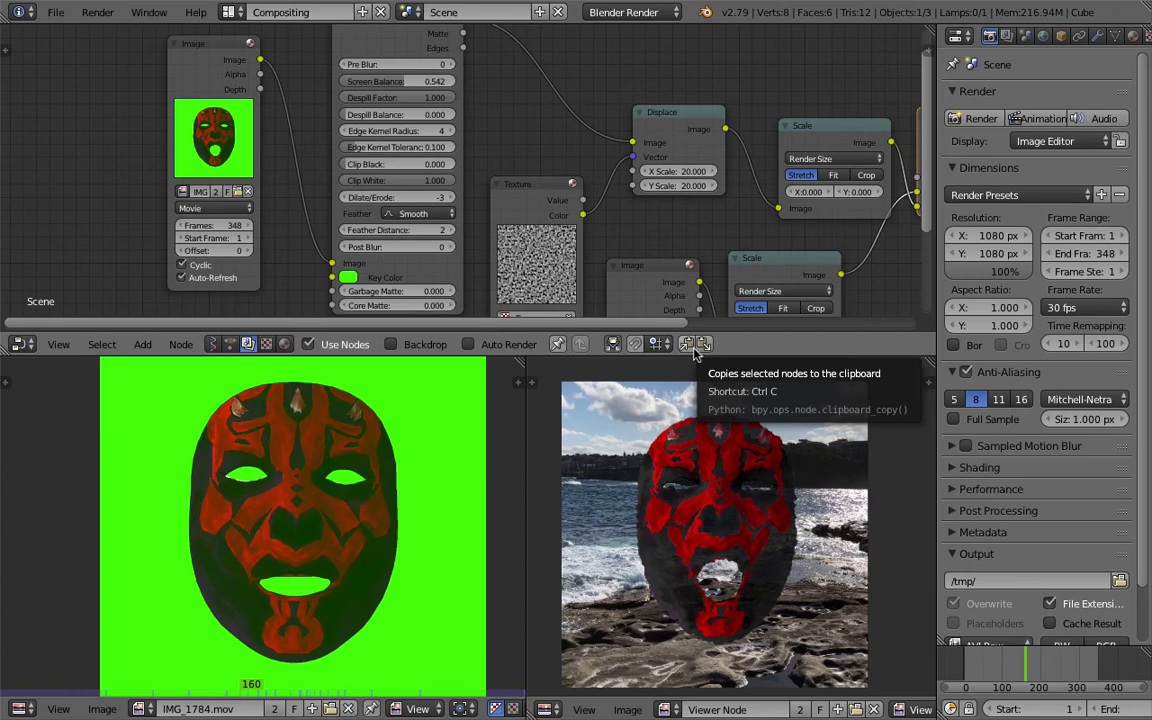
scroll(567, 153, down, 1)
mouse_move(567, 153)
middle_down()
mouse_move(620, 158)
mouse_move(576, 160)
middle_up()
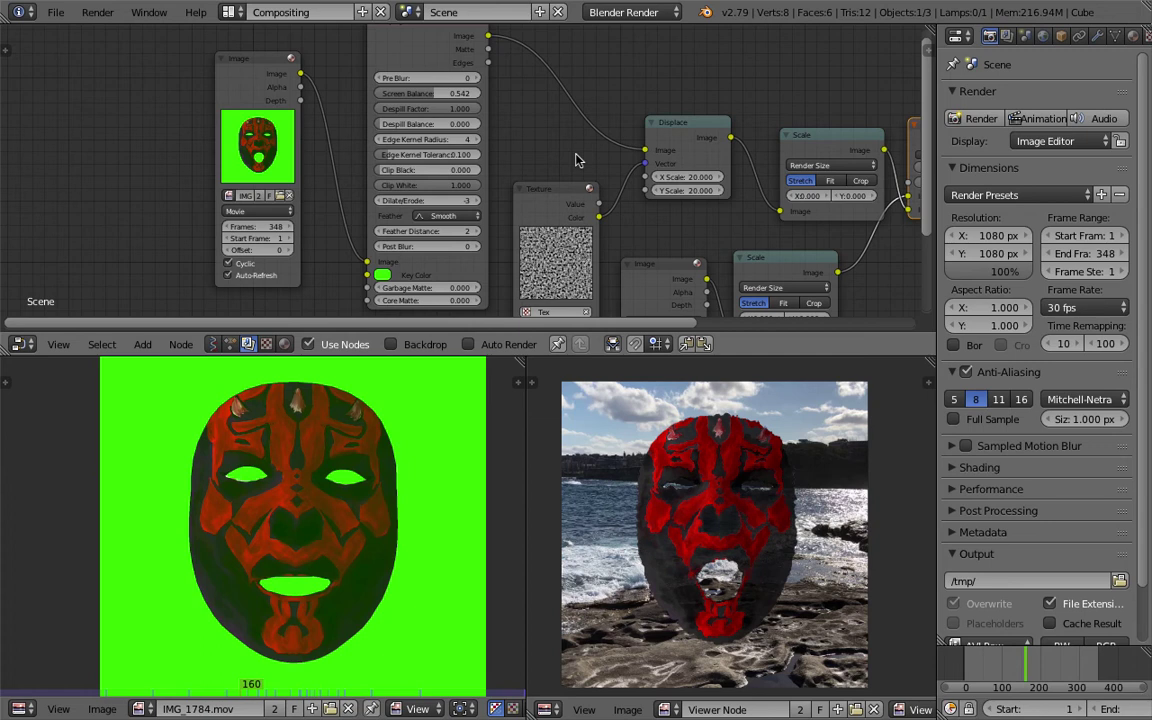
middle_drag(478, 153, 458, 149)
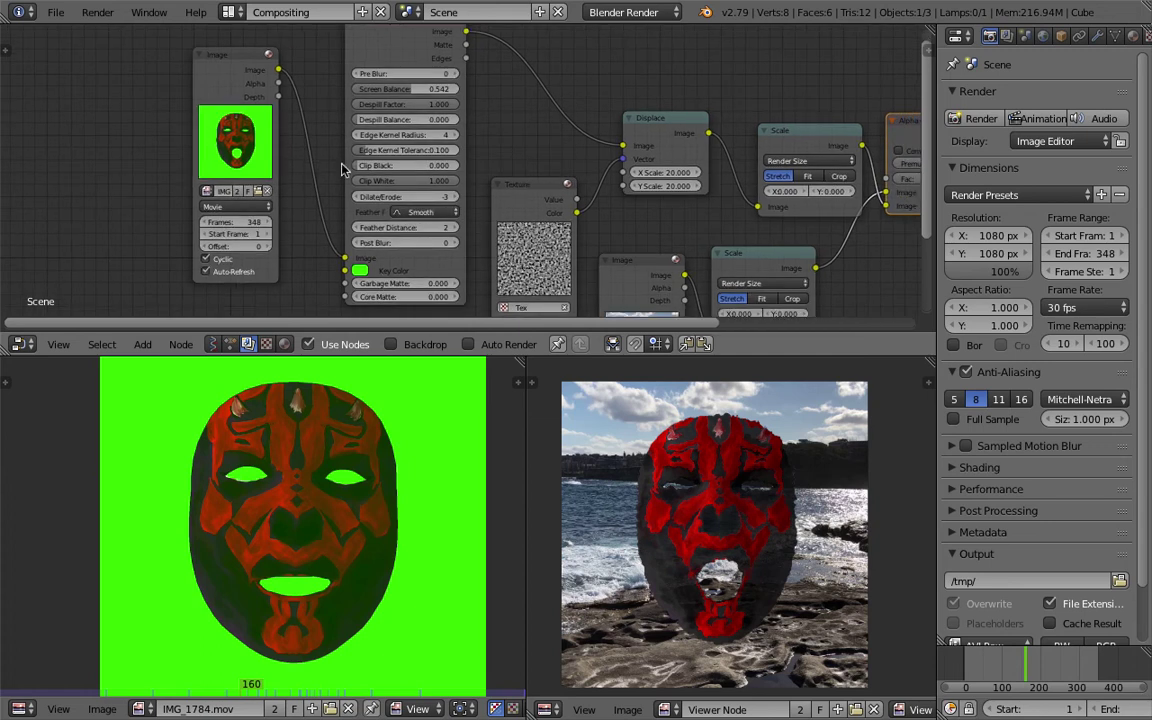
drag(932, 194, 993, 206)
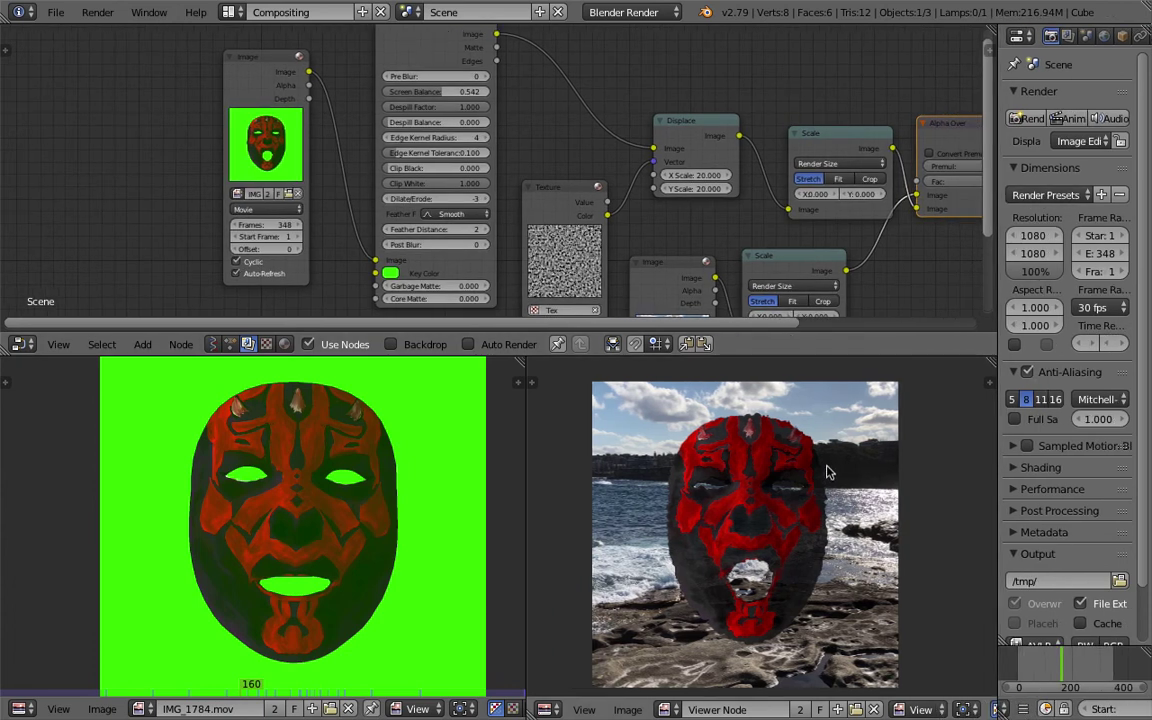
- Examine the Viewer Node composite of the face over the seaside in a maximized view, then restore the layout
key(ctrl+Up)
scroll(828, 472, up, 4)
scroll(650, 370, down, 2)
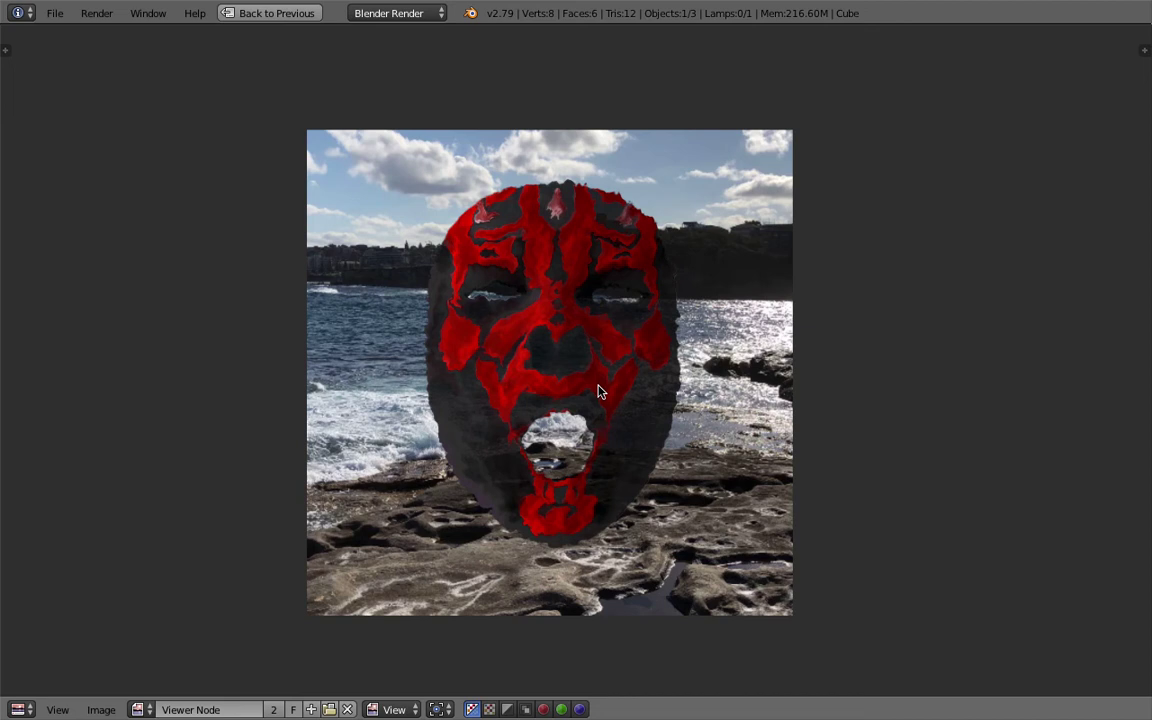
middle_drag(459, 360, 493, 378)
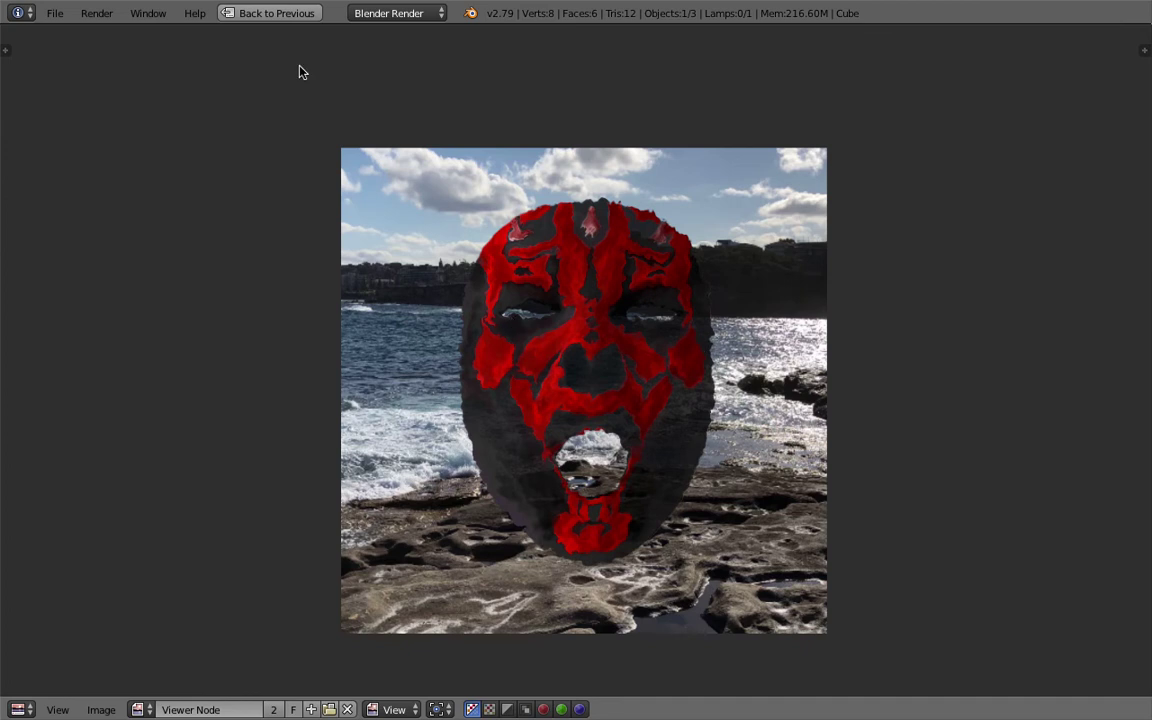
click(268, 13)
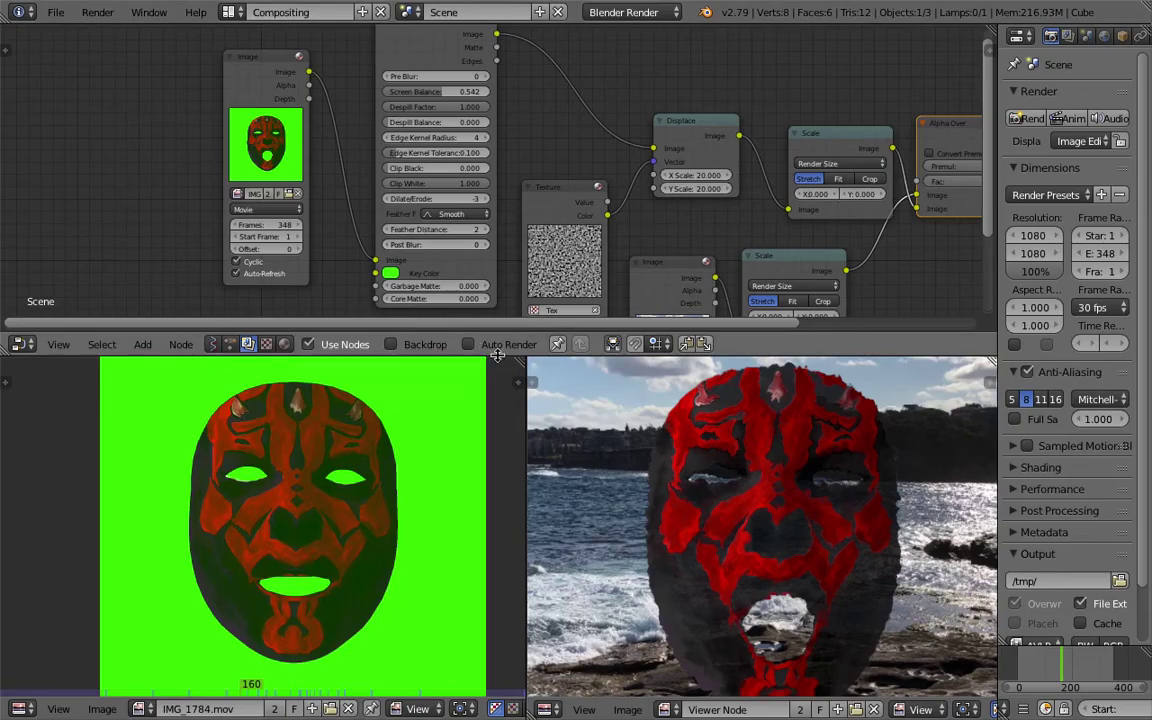
- Enlarge the node editor further in height and width and frame the complete compositing node tree
drag(495, 357, 495, 431)
key(Home)
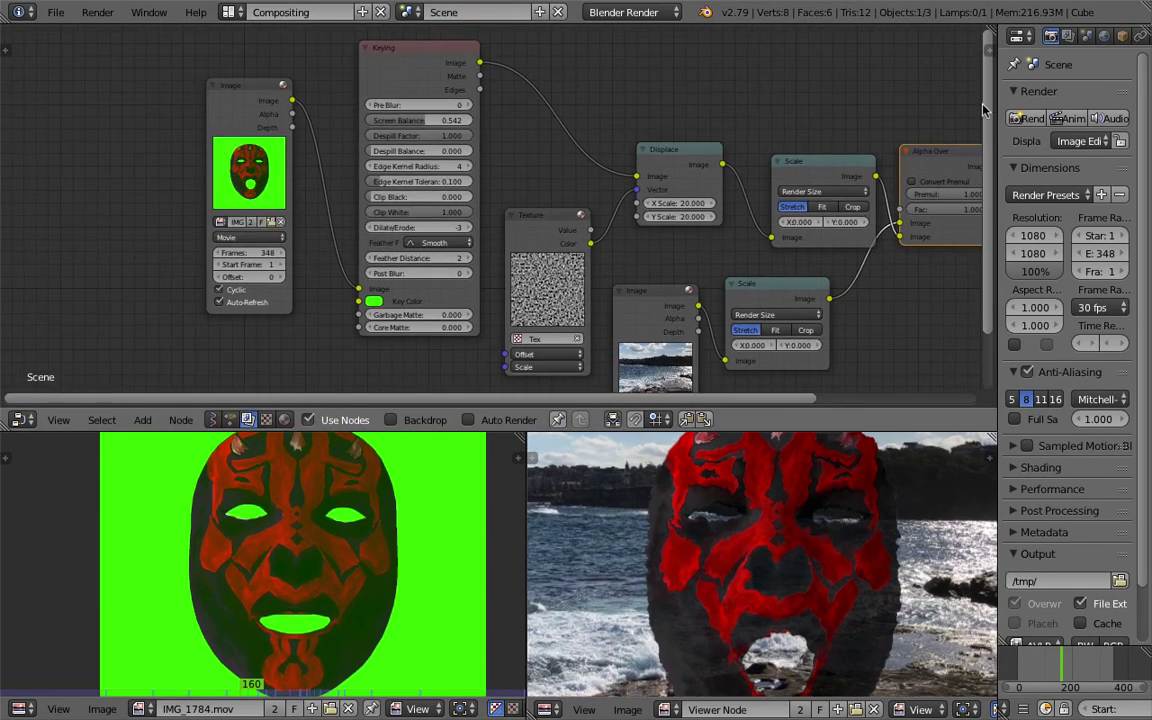
drag(997, 110, 1098, 112)
key(Home)
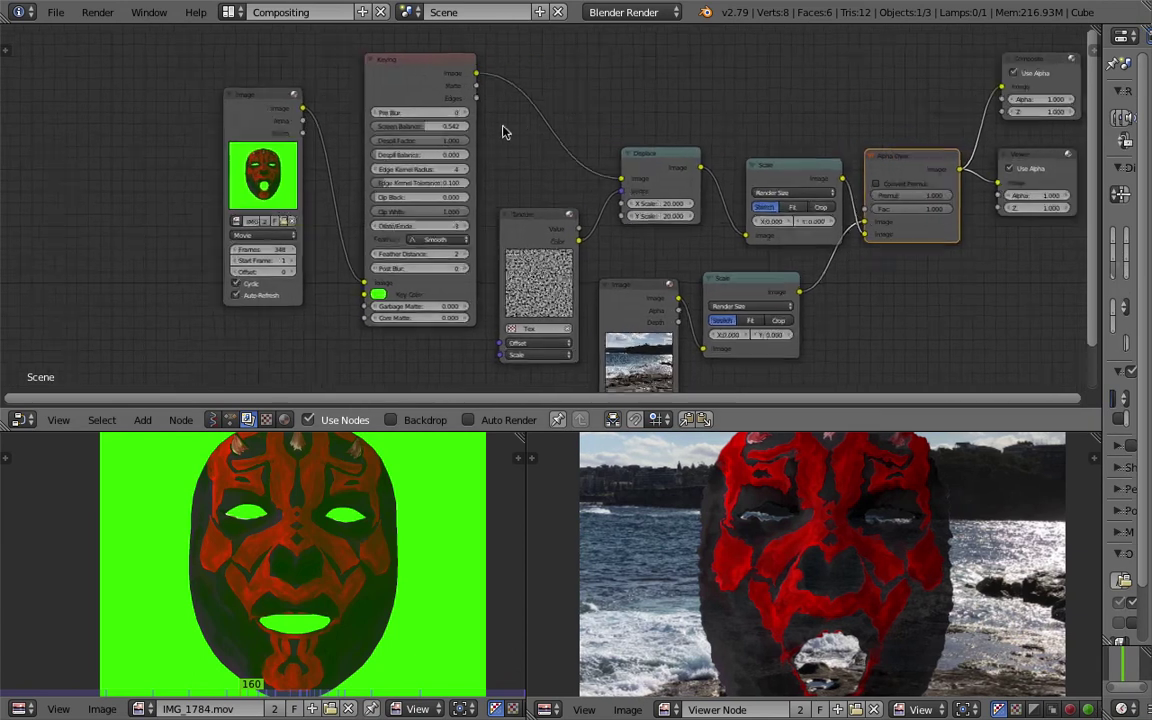
- Reposition the green-screen movie's Image node to the left of the Keying node
scroll(140, 118, up, 3)
drag(130, 94, 98, 77)
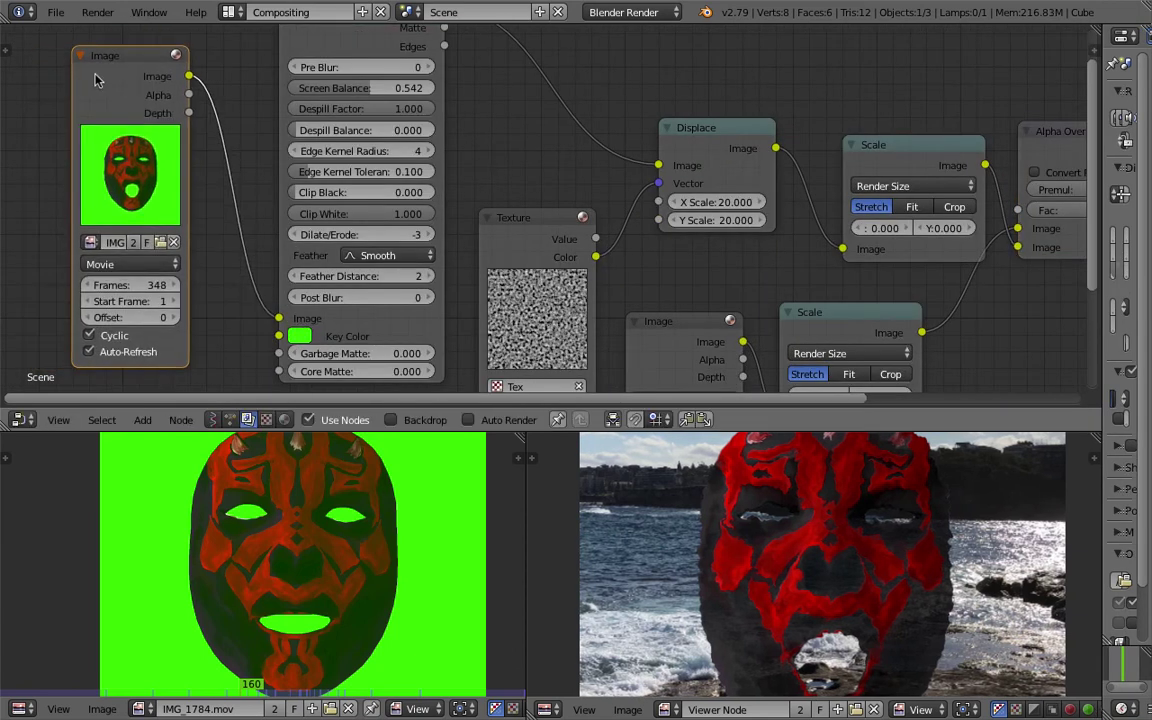
middle_drag(60, 79, 87, 77)
scroll(87, 77, up, 1)
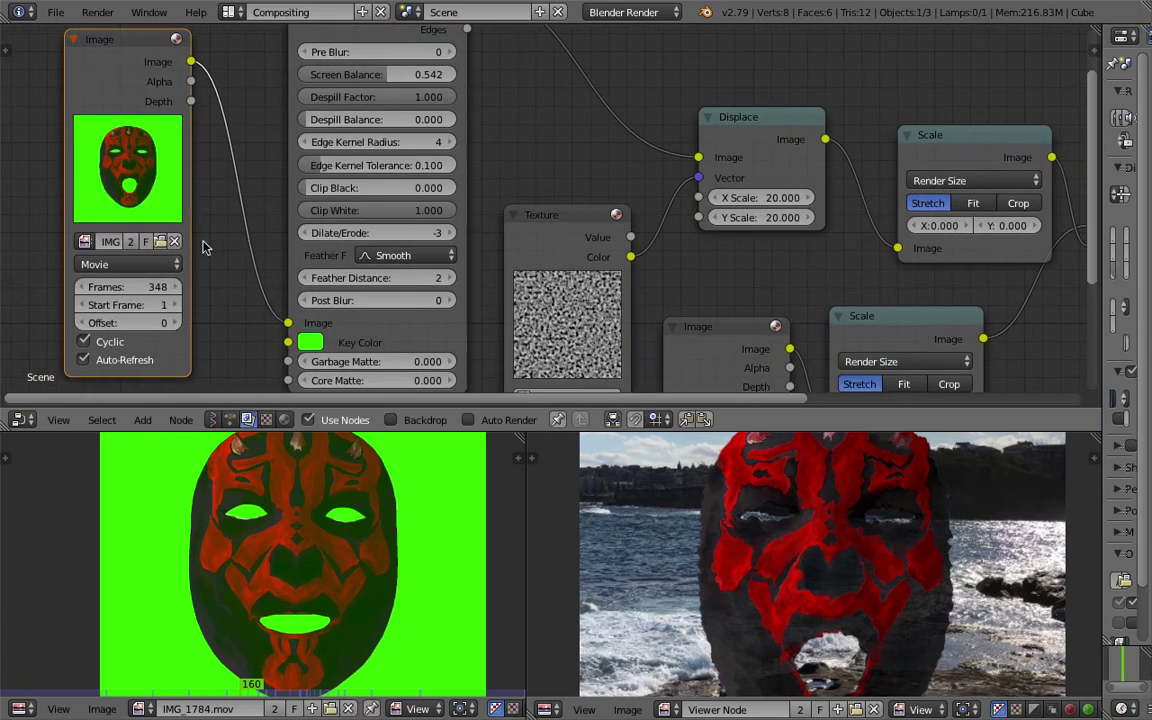
drag(190, 225, 205, 224)
scroll(230, 223, down, 1)
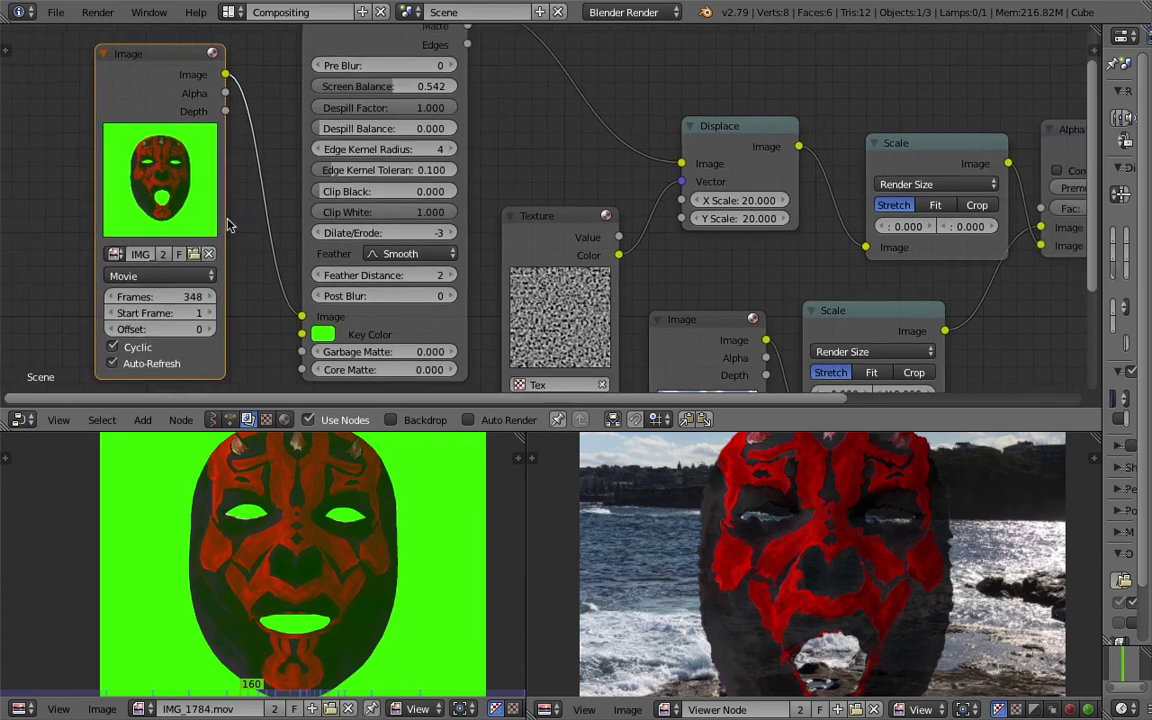
- Move the Keying node slightly closer to the green-screen movie's Image node
middle_drag(262, 230, 241, 251)
drag(355, 46, 340, 69)
middle_drag(290, 79, 294, 124)
scroll(296, 112, up, 1)
scroll(303, 67, down, 2)
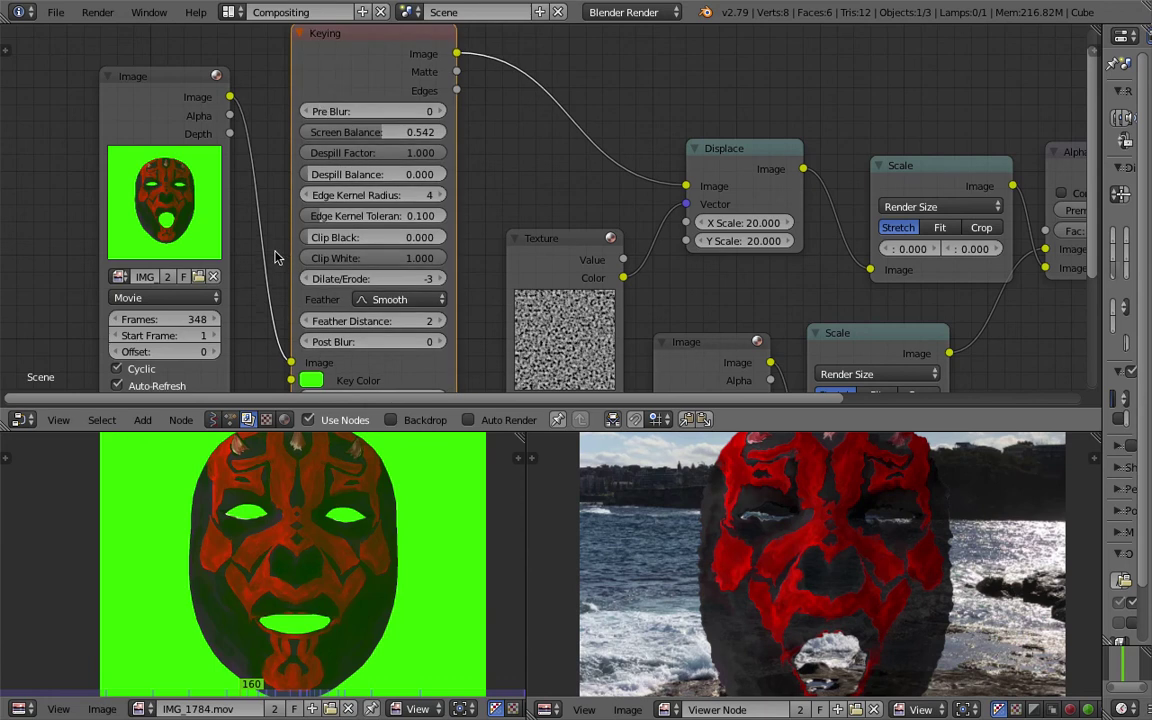
- Examine the green-screen movie's Image node up close and compare it with the IMG_1784.mov footage in the image editor
scroll(277, 258, up, 1)
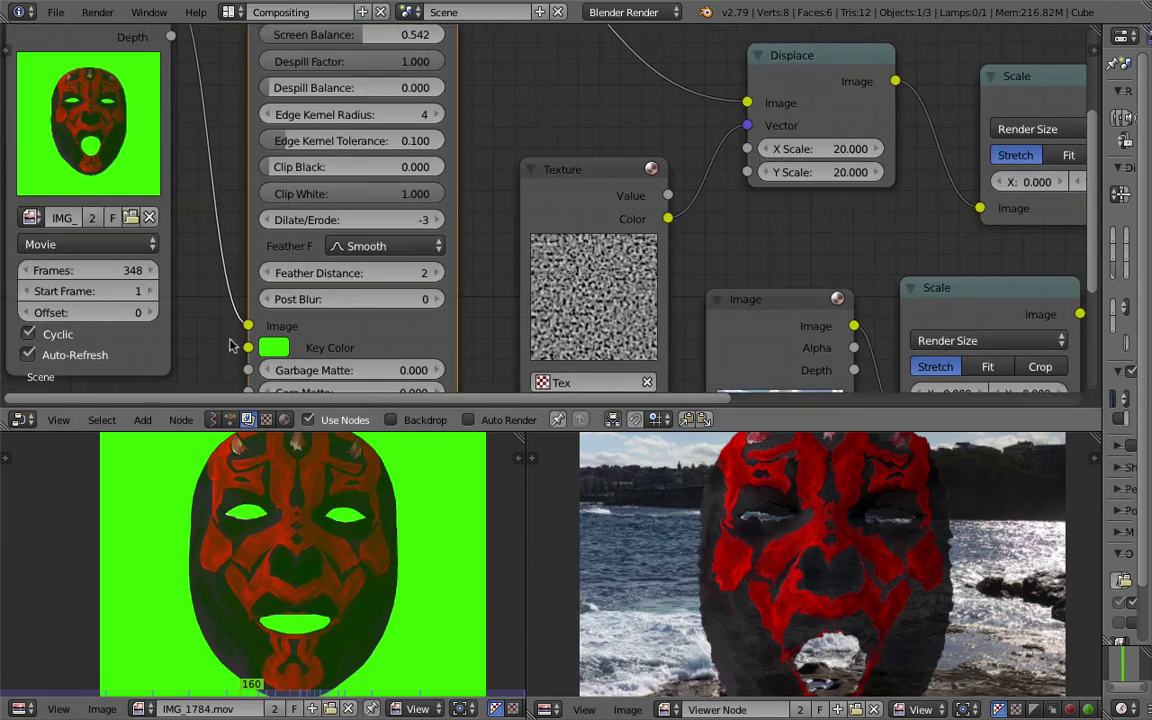
middle_drag(190, 365, 252, 363)
scroll(311, 543, up, 2)
scroll(311, 543, down, 1)
middle_drag(189, 200, 207, 240)
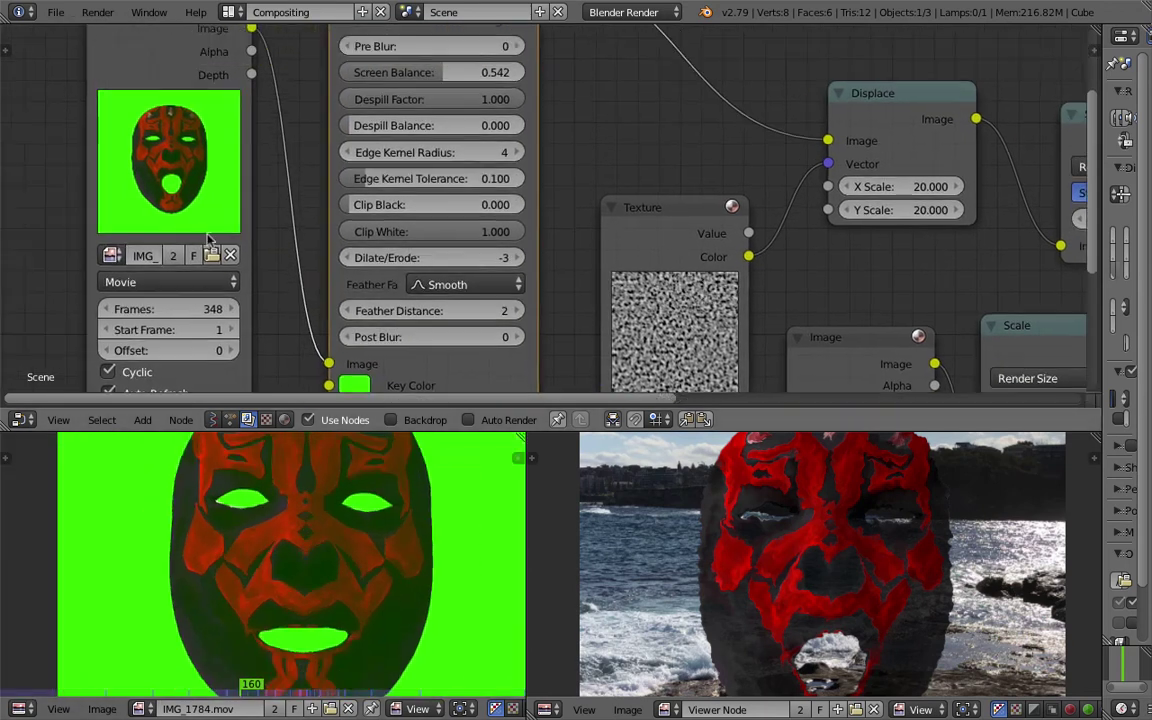
scroll(176, 184, up, 1)
scroll(103, 158, up, 2)
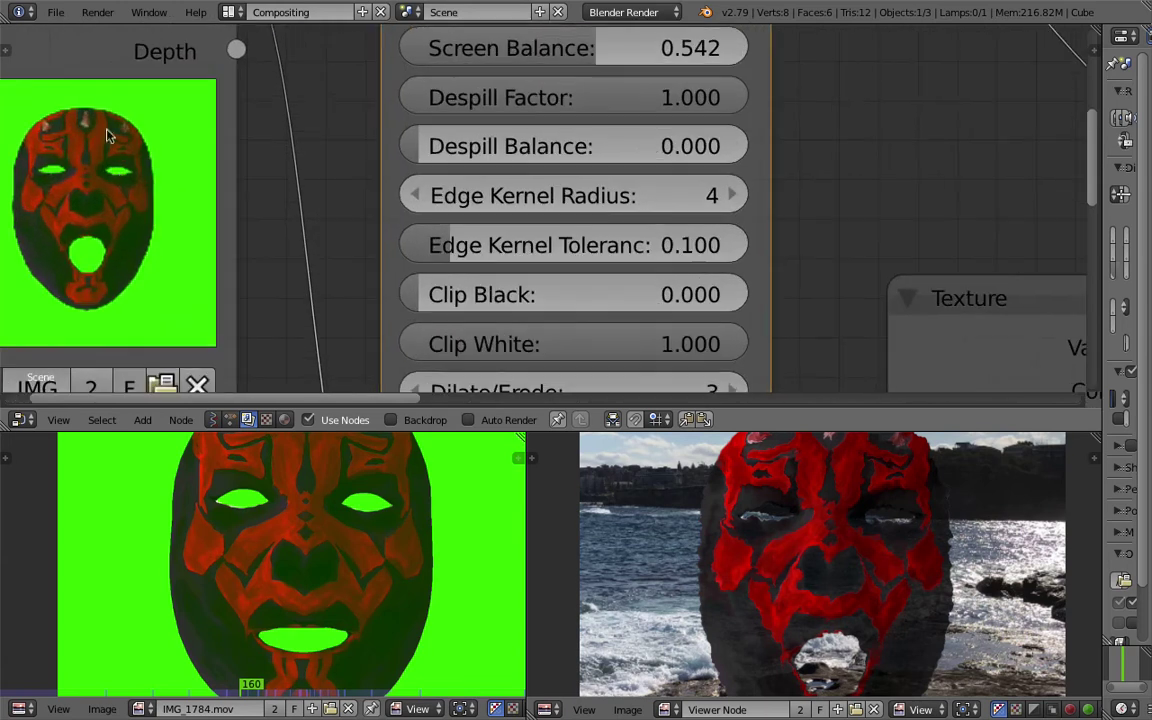
scroll(324, 587, up, 1)
scroll(324, 580, down, 1)
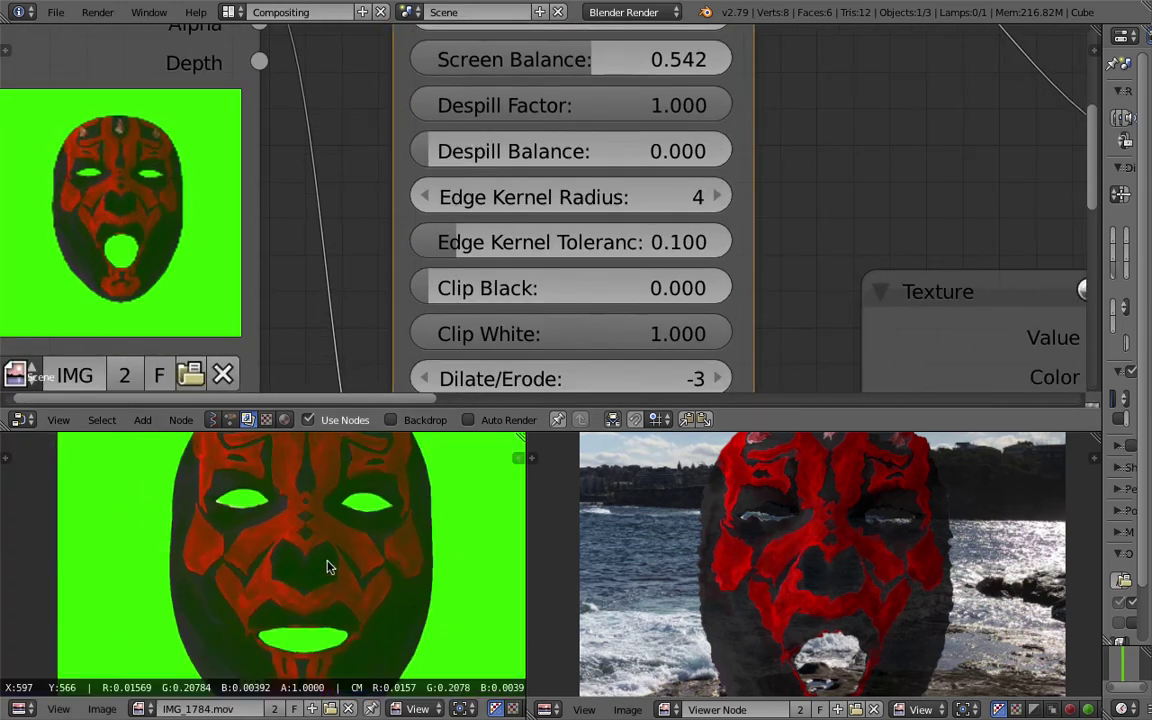
middle_drag(415, 574, 396, 565)
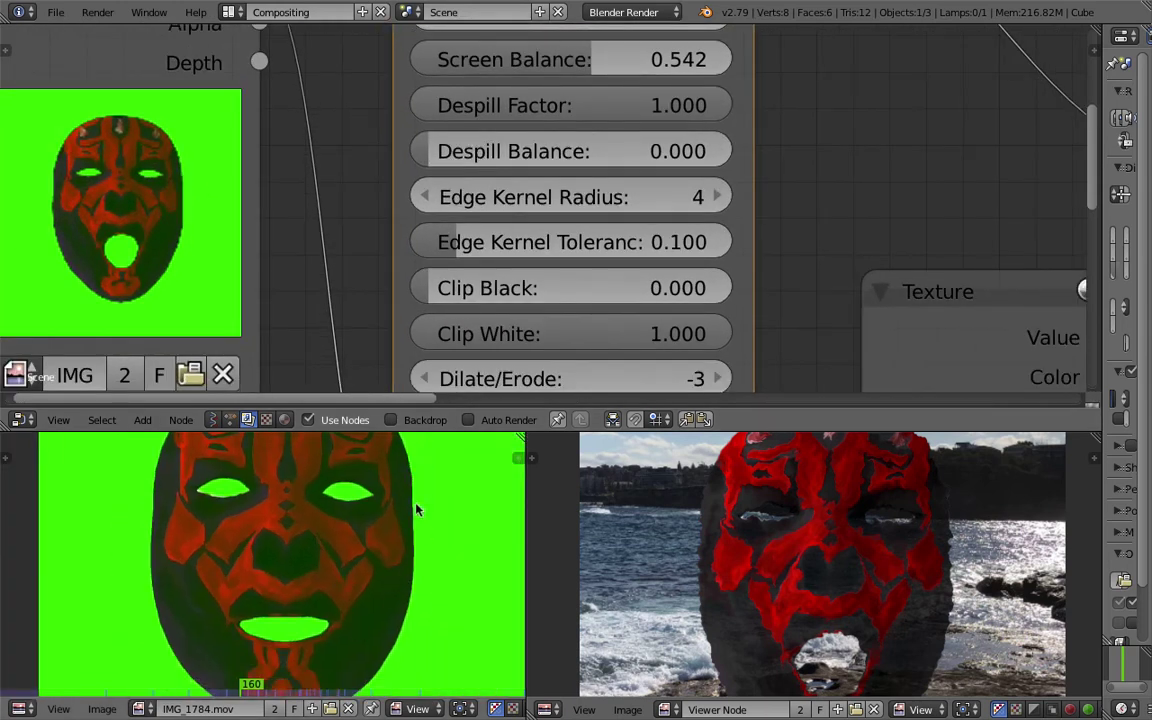
scroll(256, 564, down, 1)
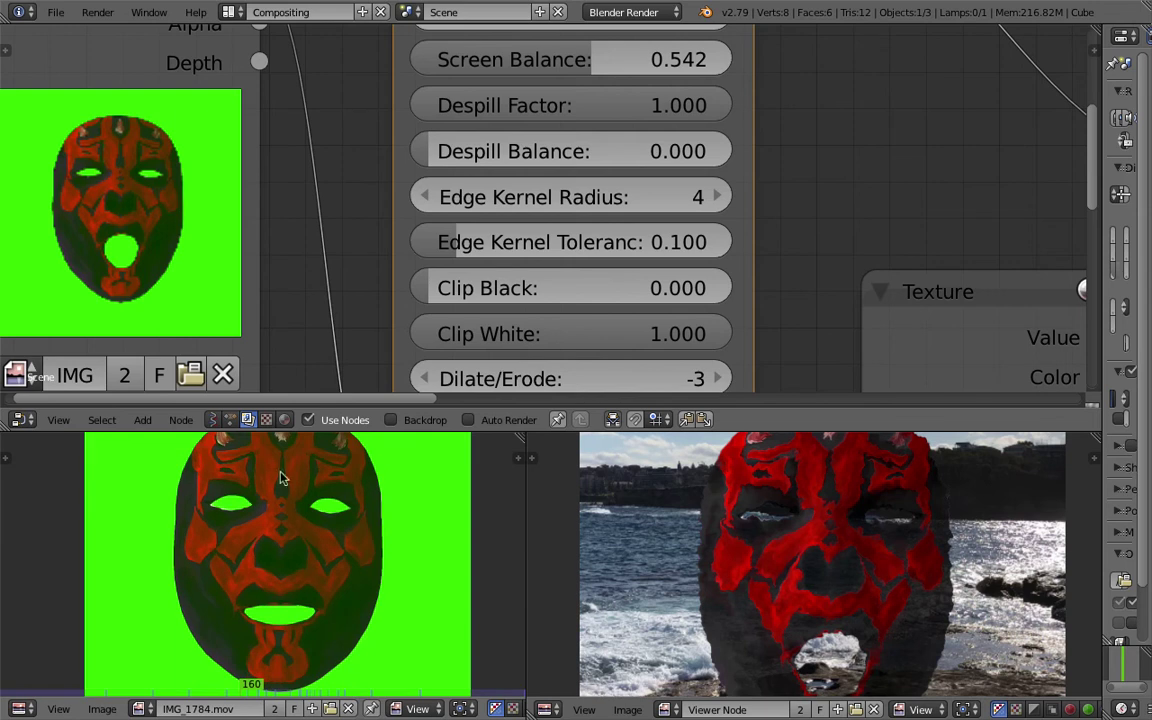
scroll(305, 278, down, 3)
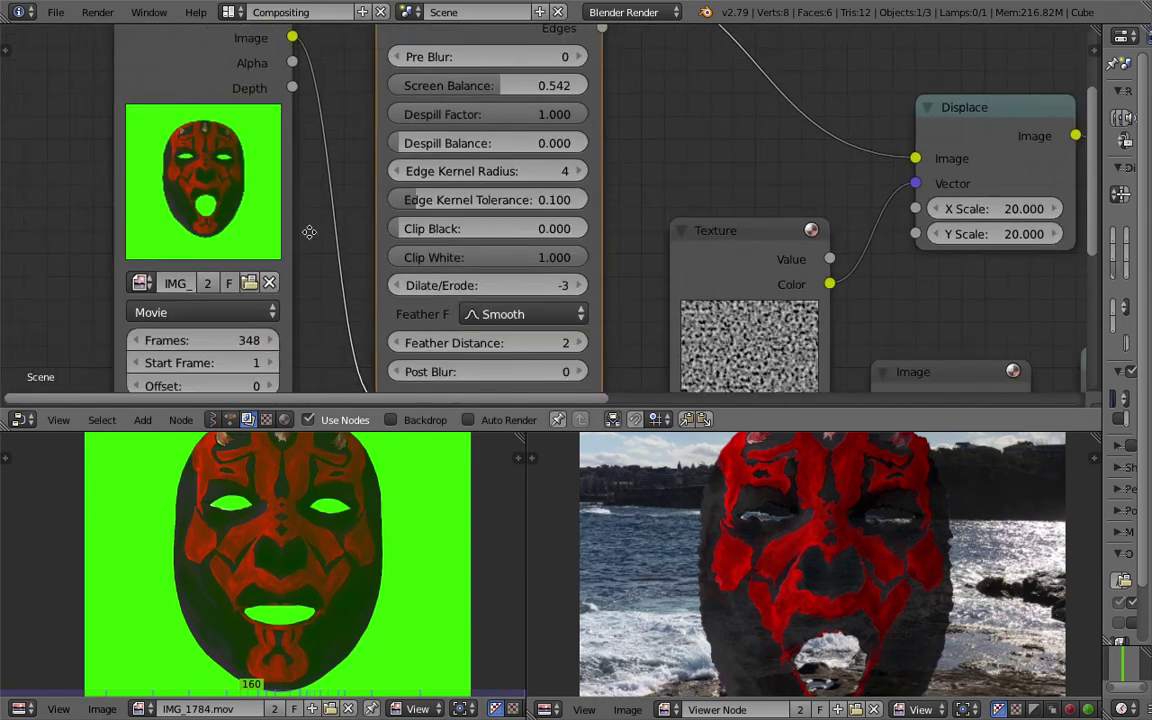
- Examine the Keying node's settings from Pre Blur down to the key colour and matte inputs
middle_drag(309, 232, 214, 312)
scroll(290, 76, down, 3)
middle_drag(316, 250, 314, 73)
scroll(309, 296, up, 2)
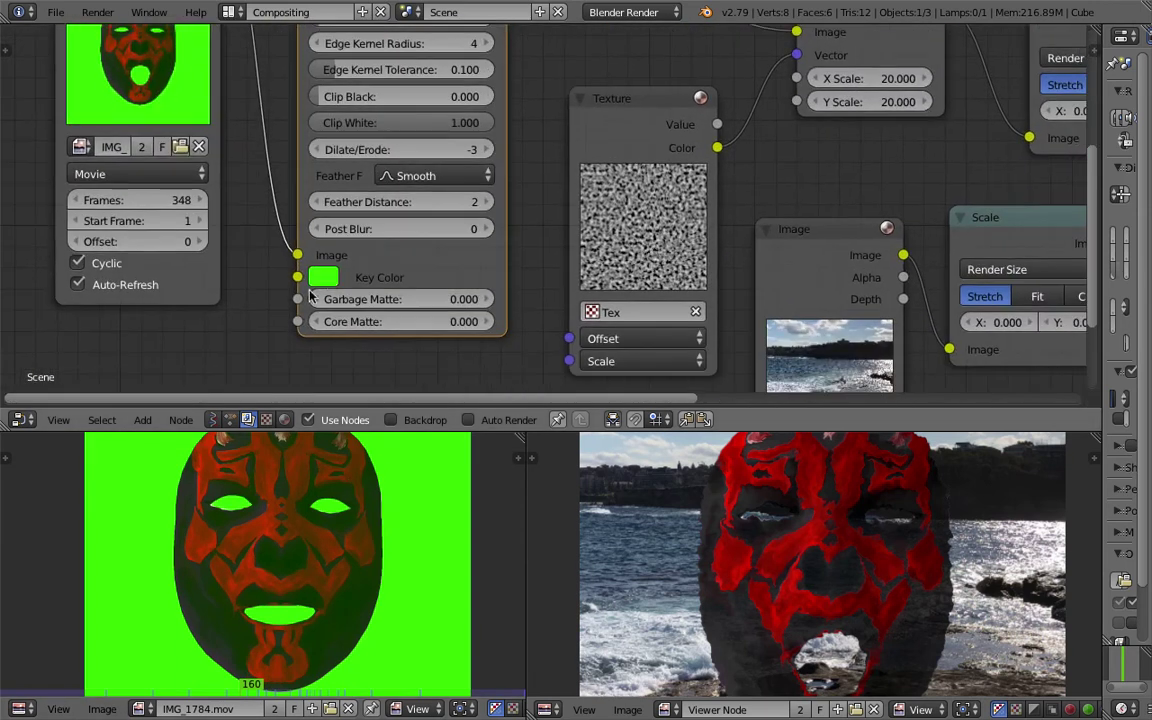
middle_drag(296, 158, 303, 243)
scroll(303, 229, down, 1)
scroll(270, 198, down, 2)
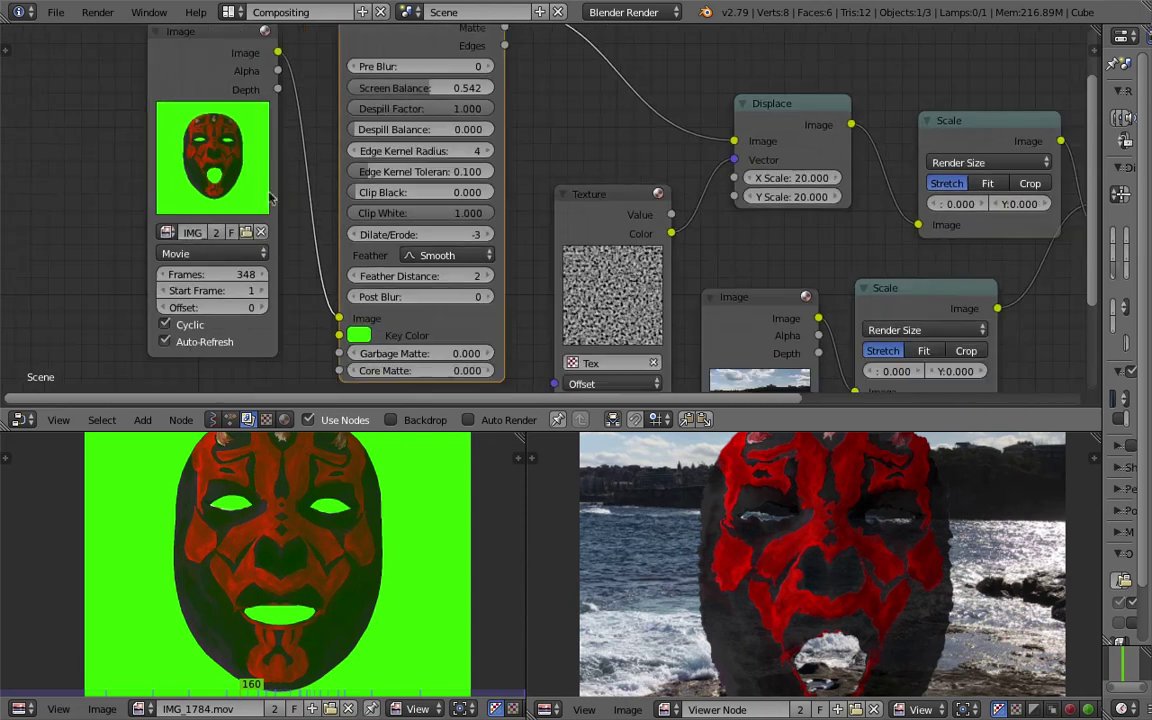
- Nudge the Texture node slightly up and closer to the Keying node
middle_drag(671, 259, 483, 270)
drag(420, 210, 406, 196)
- Inspect the displaced edges of the face in the Viewer Node composite, maximize that view, and restore the layout
scroll(786, 535, down, 1)
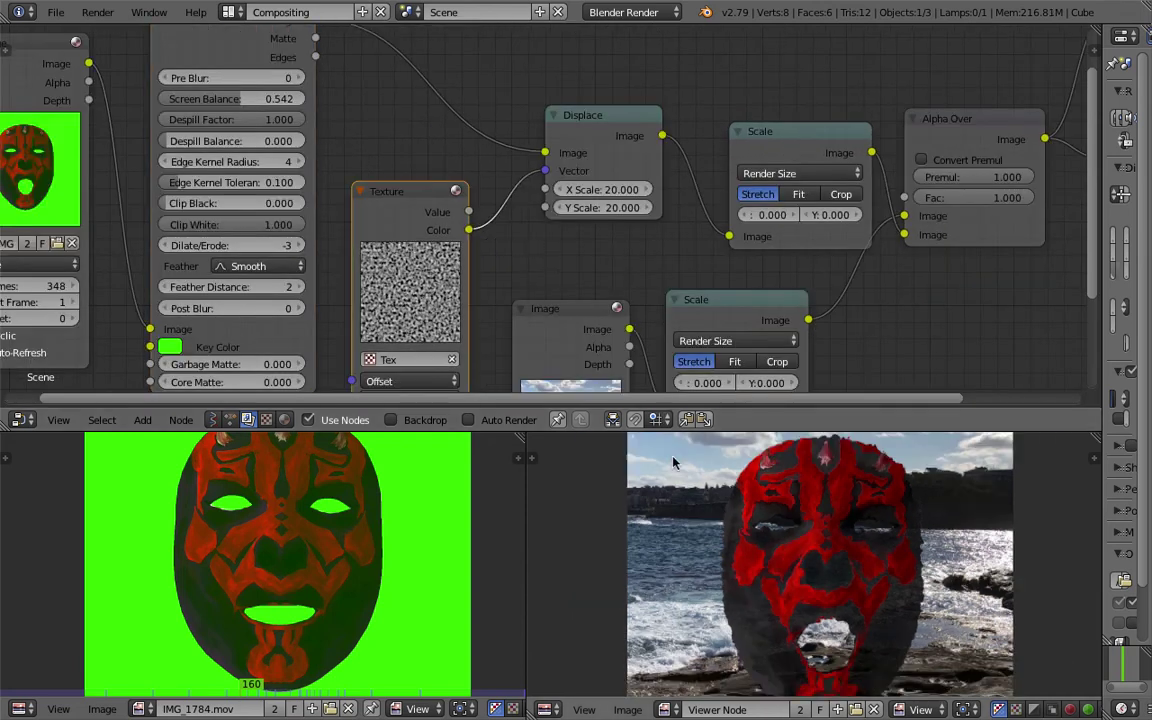
middle_drag(786, 535, 761, 535)
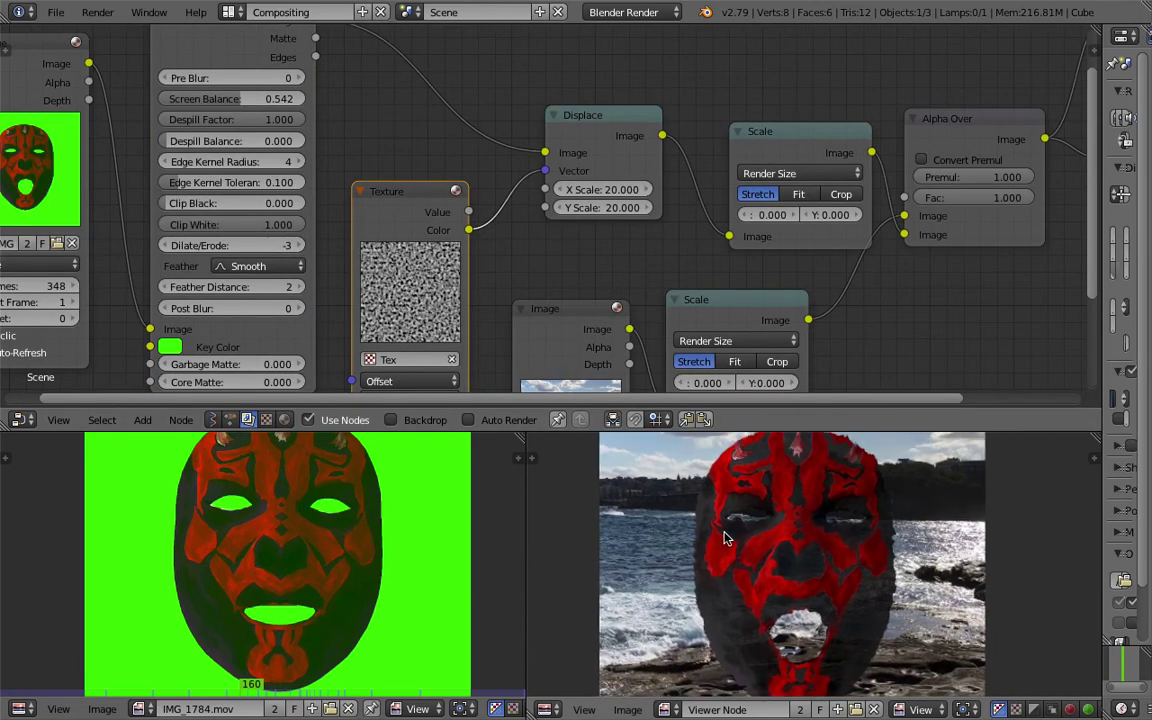
scroll(762, 483, up, 2)
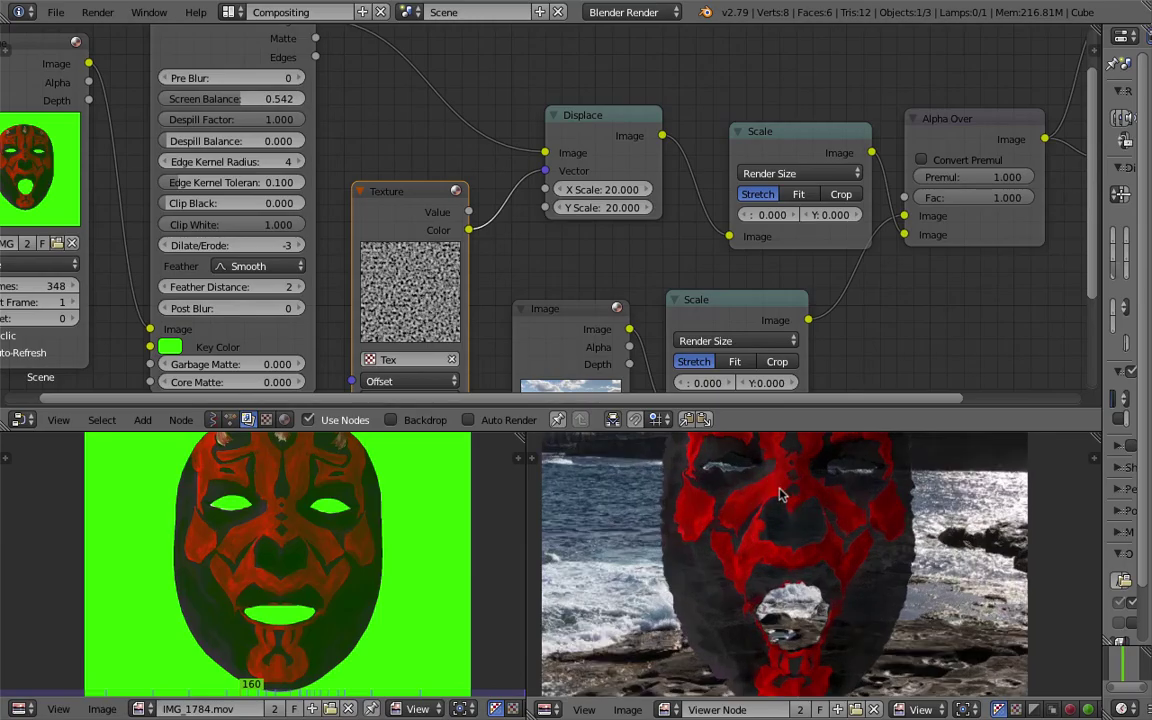
key(ctrl+Up)
scroll(780, 486, up, 1)
middle_drag(782, 478, 795, 481)
middle_drag(583, 306, 590, 344)
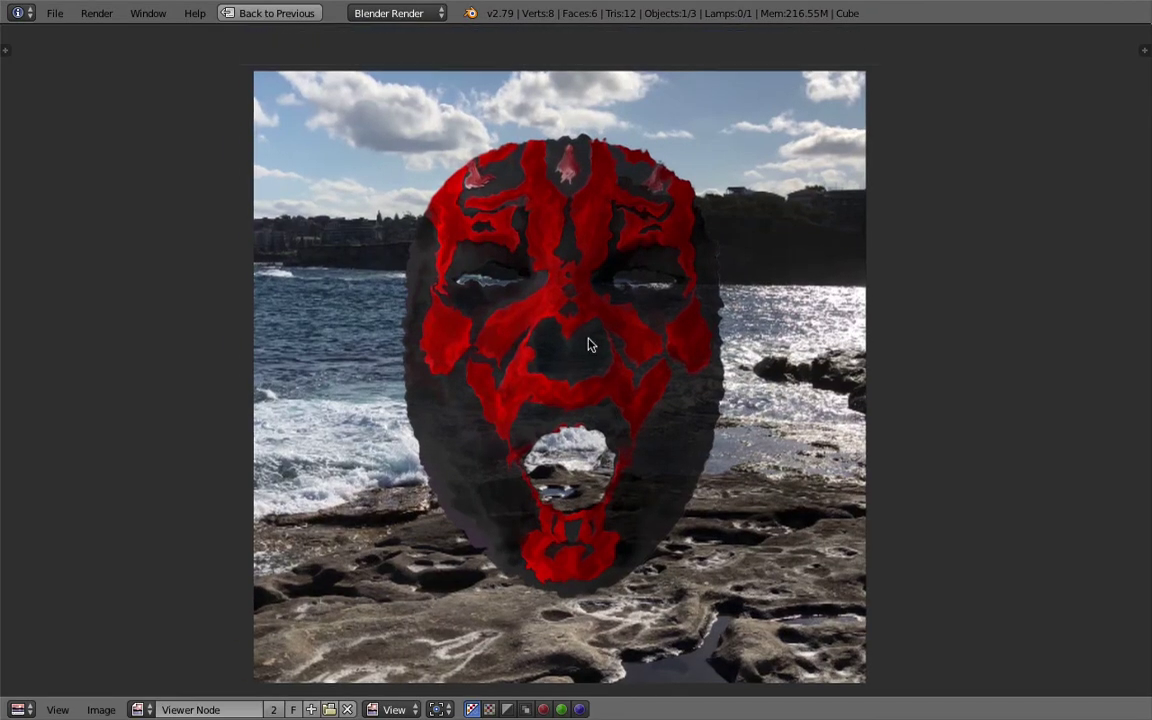
click(287, 15)
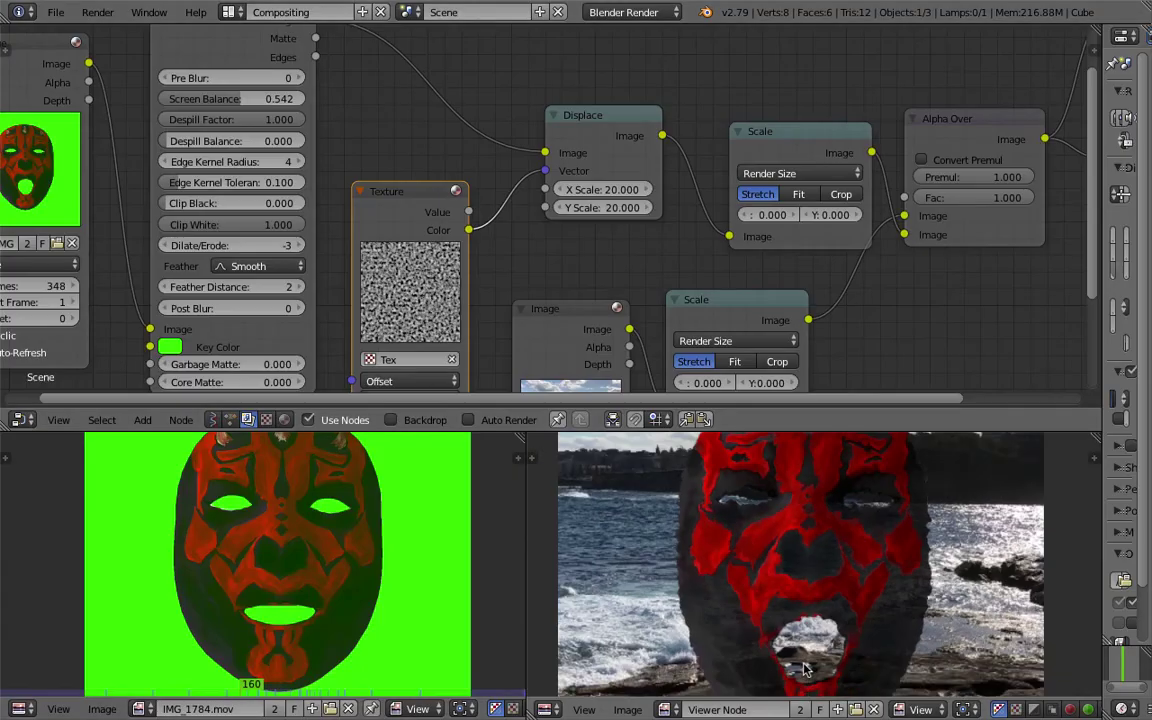
scroll(805, 668, down, 2)
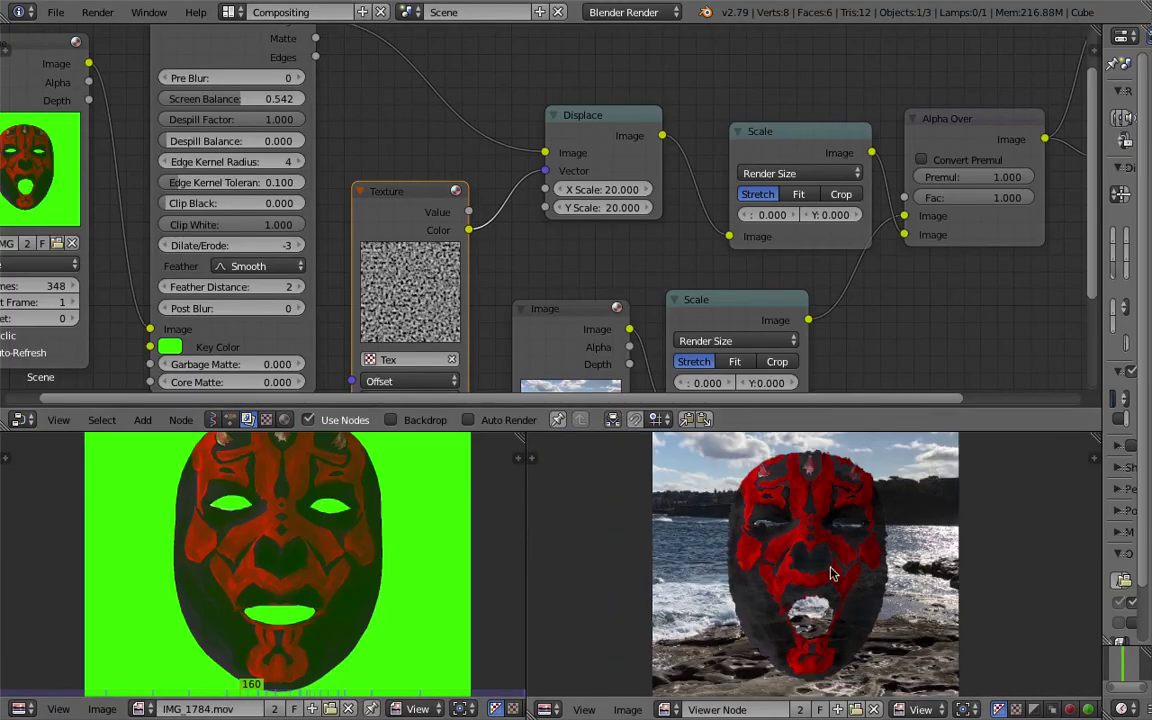
- Reduce the node editor's height to give both image views more room, and nudge the Keying node slightly up and away from the Texture node
middle_drag(642, 259, 634, 251)
drag(706, 433, 710, 489)
scroll(586, 342, down, 2)
middle_drag(562, 313, 628, 298)
middle_drag(389, 129, 428, 164)
drag(378, 87, 373, 77)
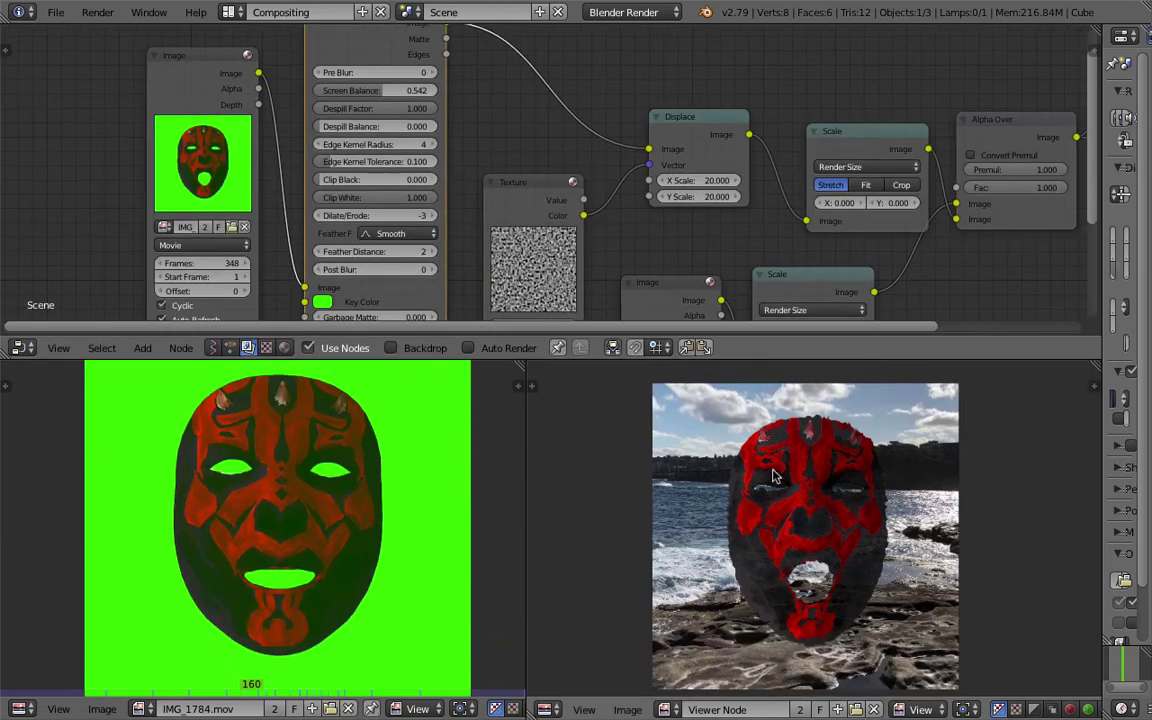
- Inspect the composite against the source footage and move the Texture node up between the Keying and Displace nodes
scroll(773, 476, up, 4)
scroll(805, 496, down, 1)
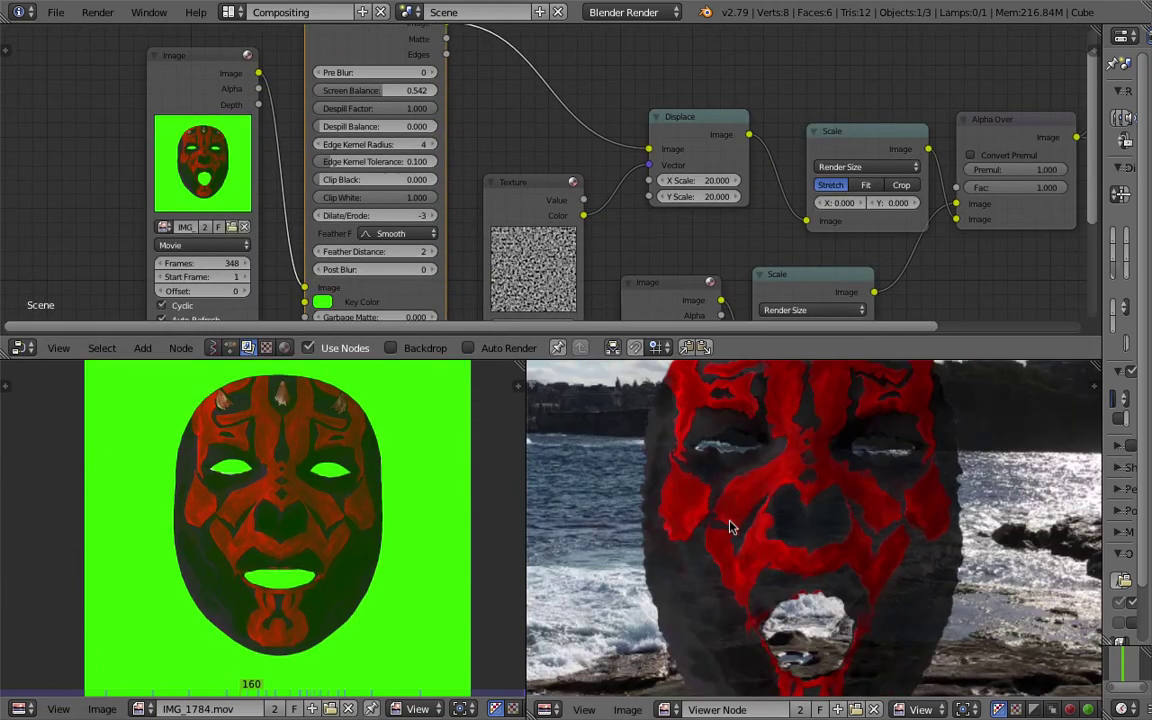
scroll(732, 527, down, 1)
middle_drag(250, 463, 290, 479)
middle_drag(443, 222, 427, 213)
drag(525, 187, 514, 133)
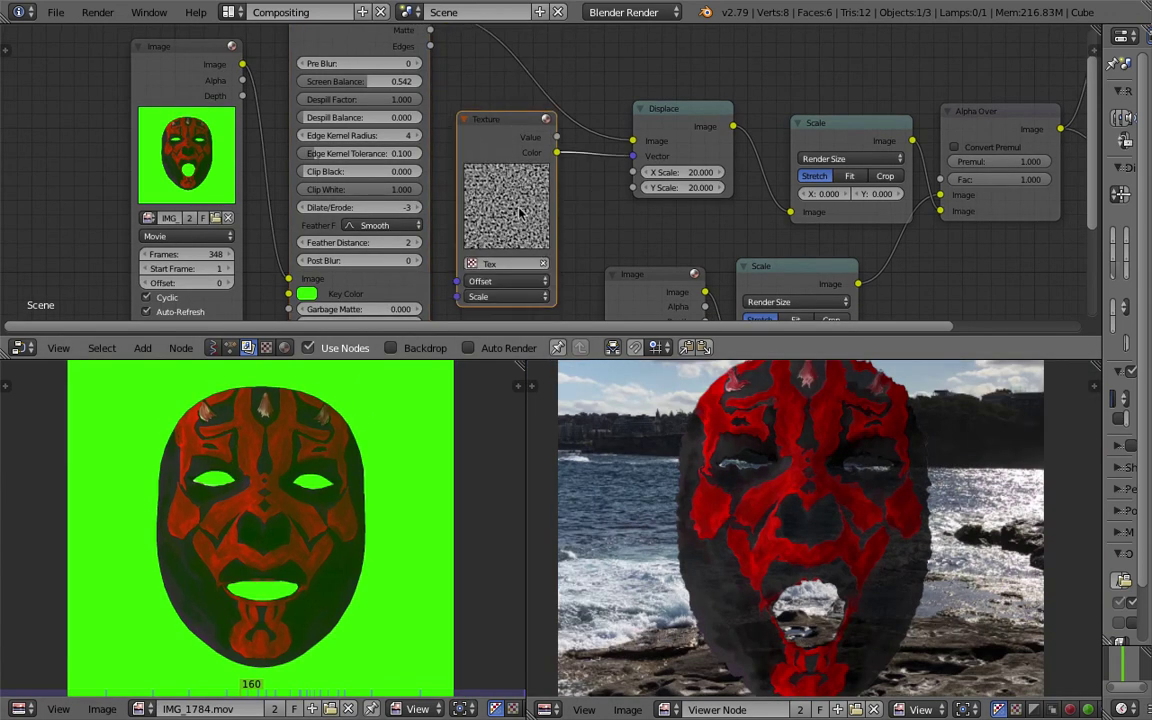
- Widen the properties editor and show the settings of the Tex texture that feeds the Displace node
scroll(519, 208, down, 1)
middle_drag(535, 212, 497, 217)
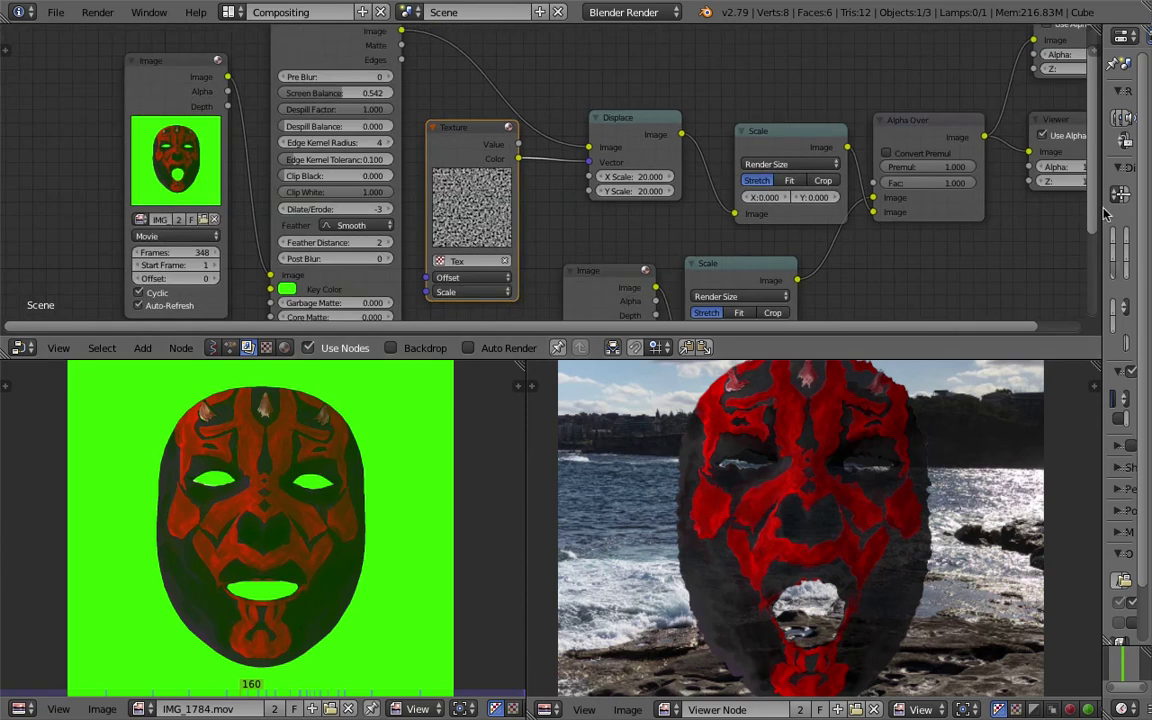
drag(1101, 208, 808, 208)
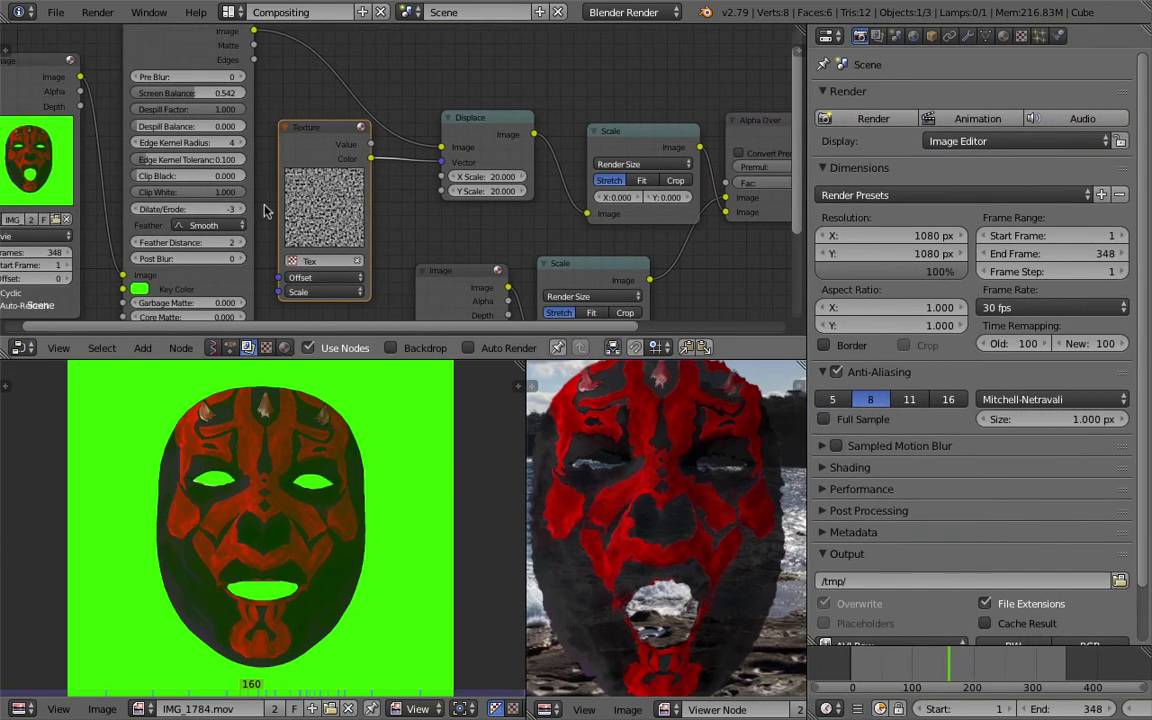
click(1021, 36)
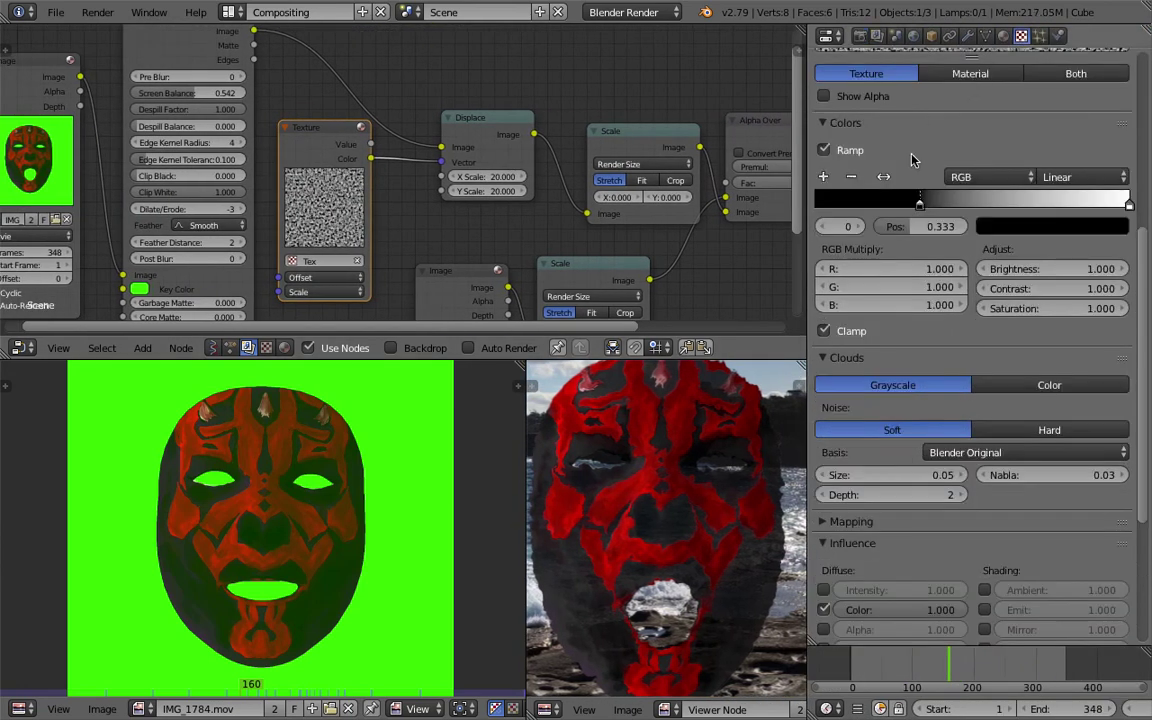
scroll(928, 163, up, 5)
scroll(935, 163, up, 3)
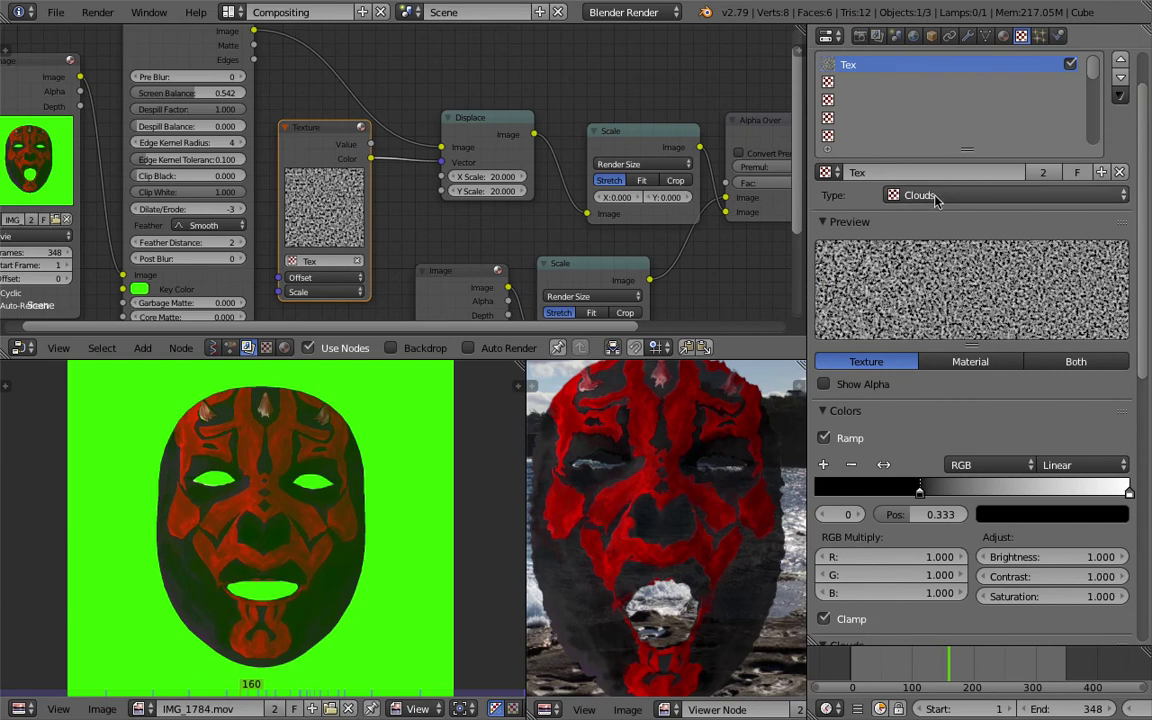
- Set the Clouds texture's noise basis to Voronoi F2
scroll(935, 197, down, 2)
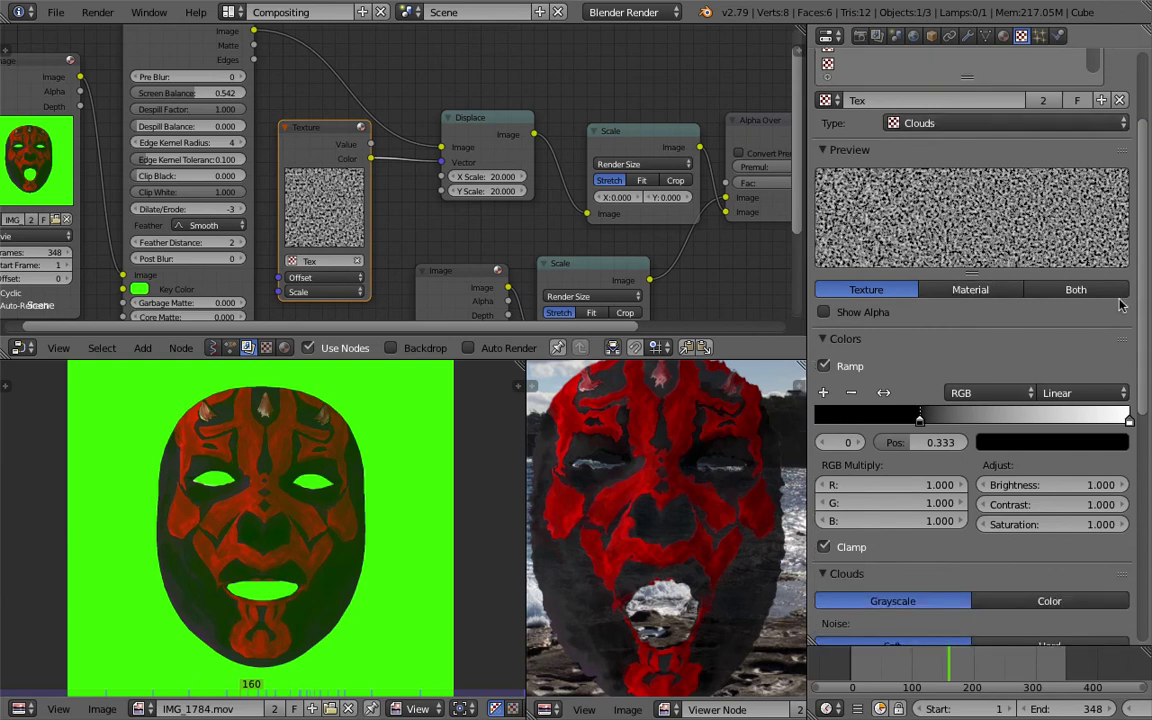
scroll(1149, 383, down, 4)
click(945, 508)
click(937, 365)
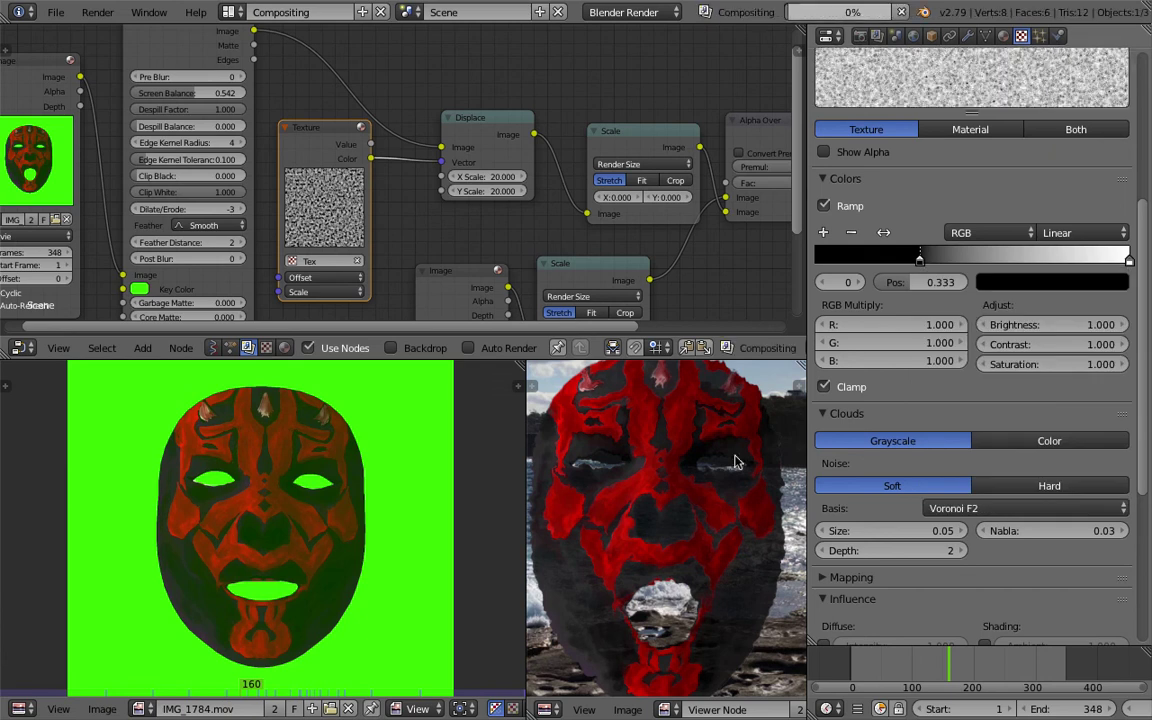
- Scrub through frames 72, 107 and 43 and back to the start to check the composite with the new texture noise
click(897, 670)
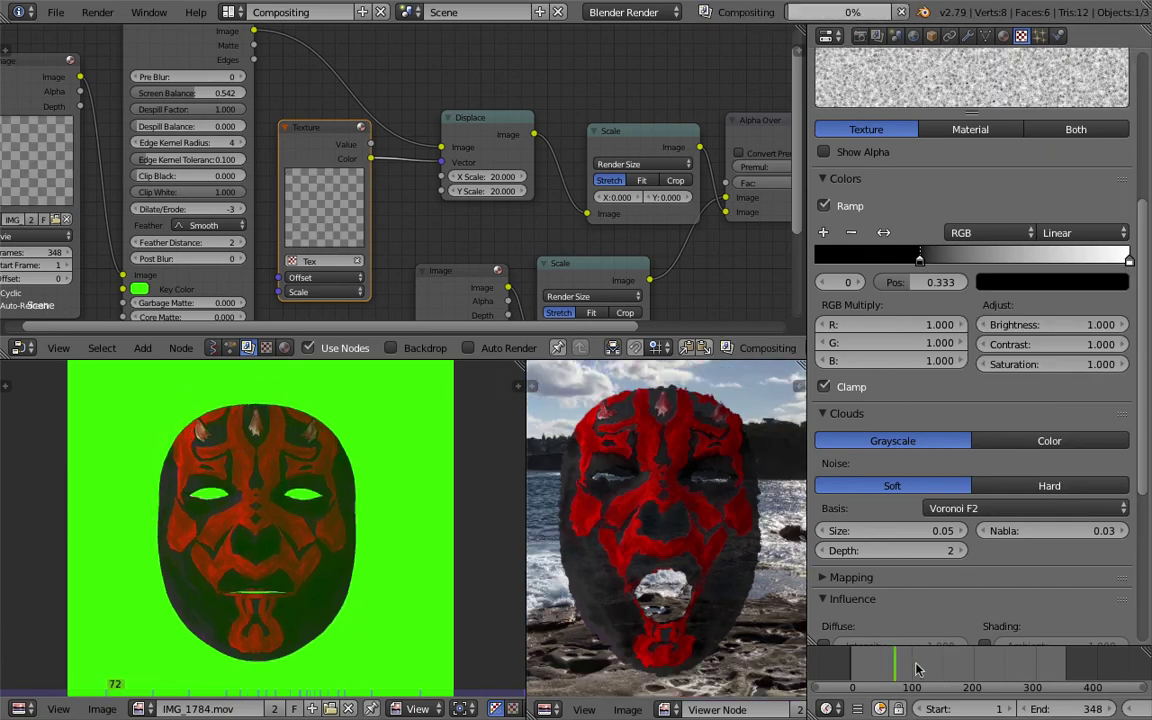
click(918, 670)
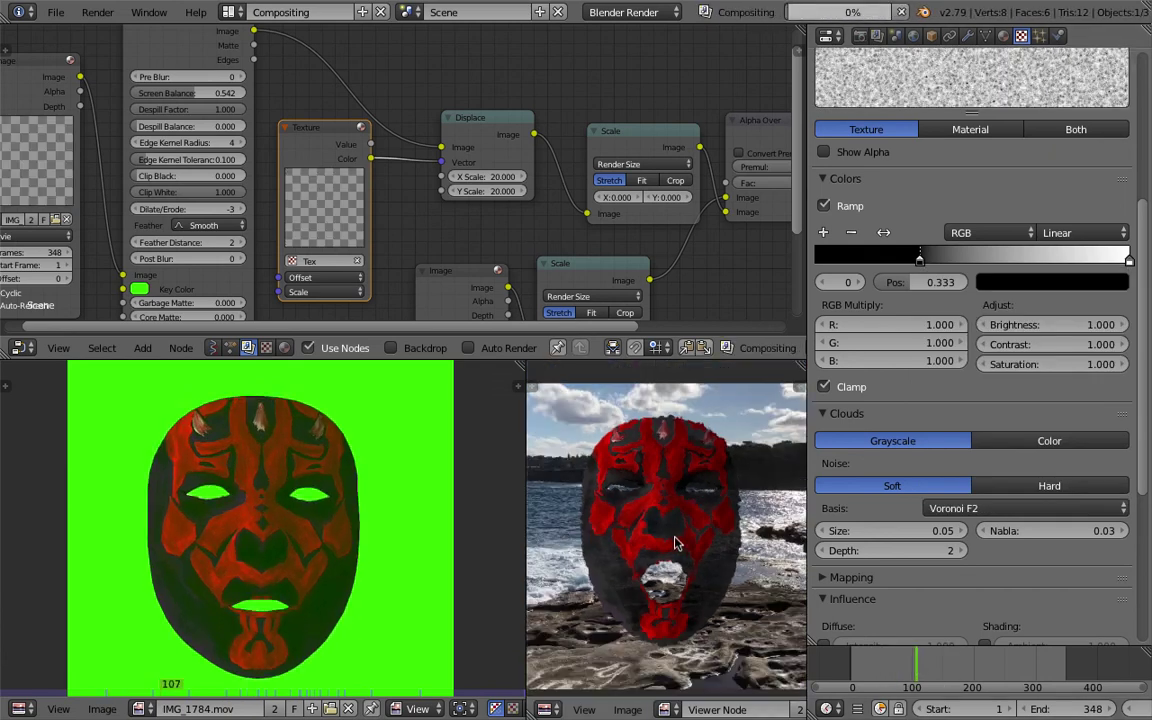
middle_drag(689, 249, 307, 228)
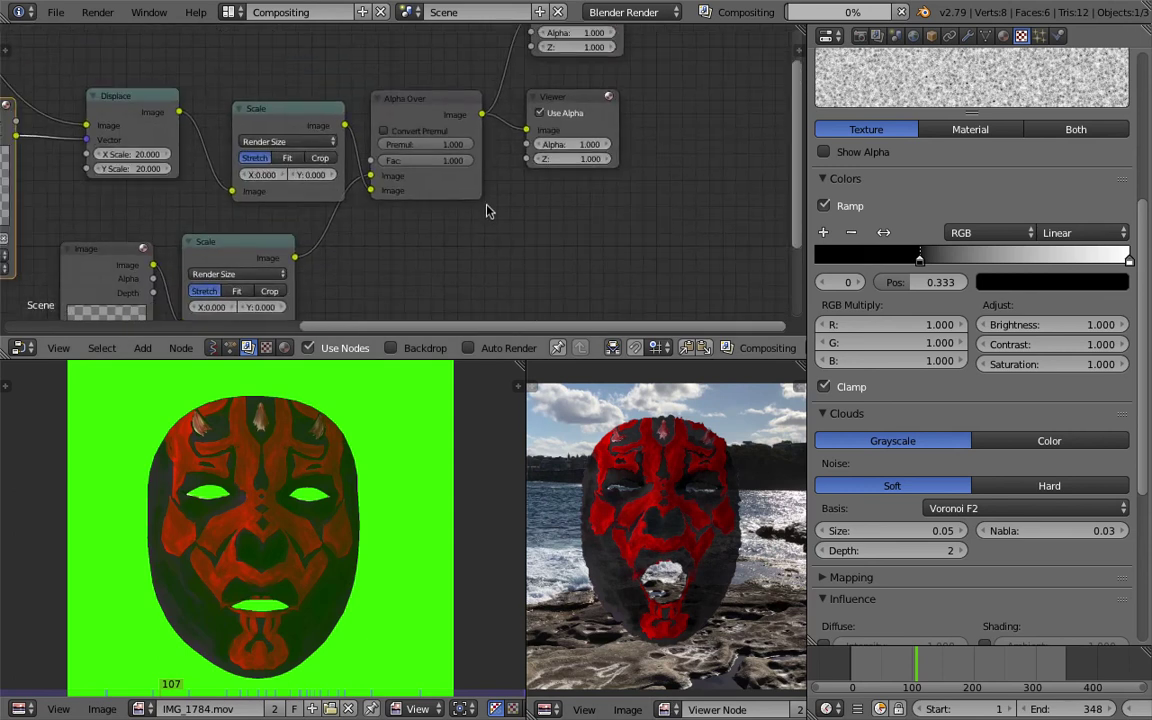
click(877, 667)
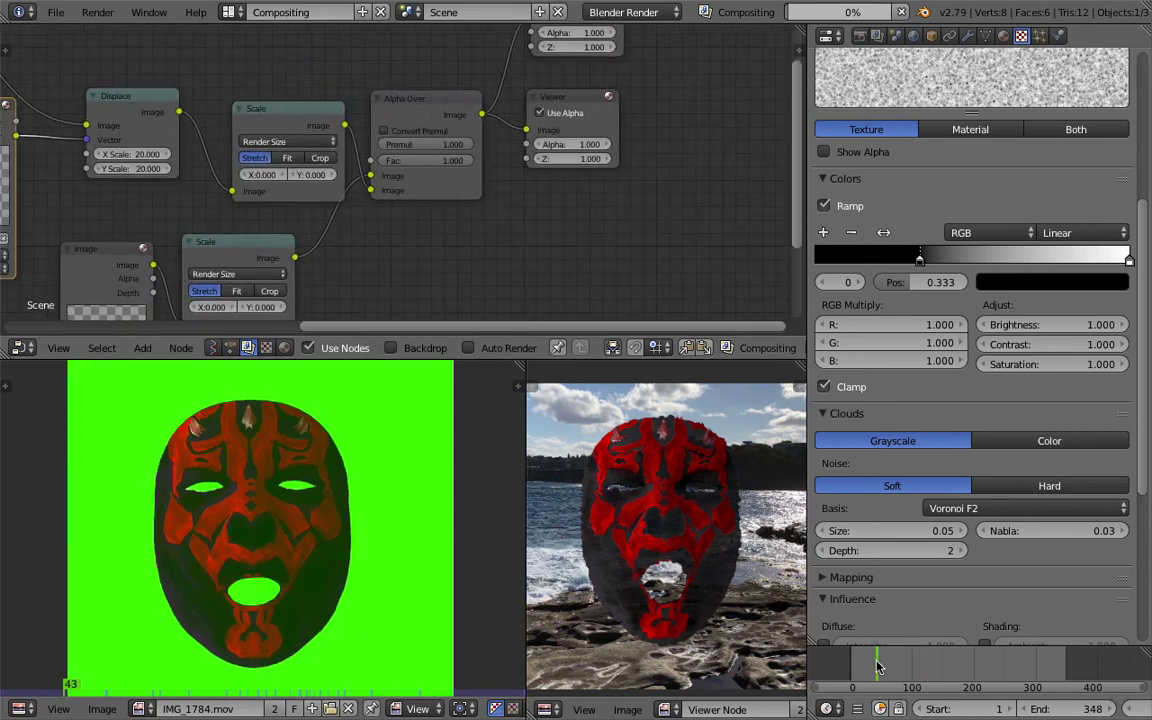
drag(908, 663, 848, 663)
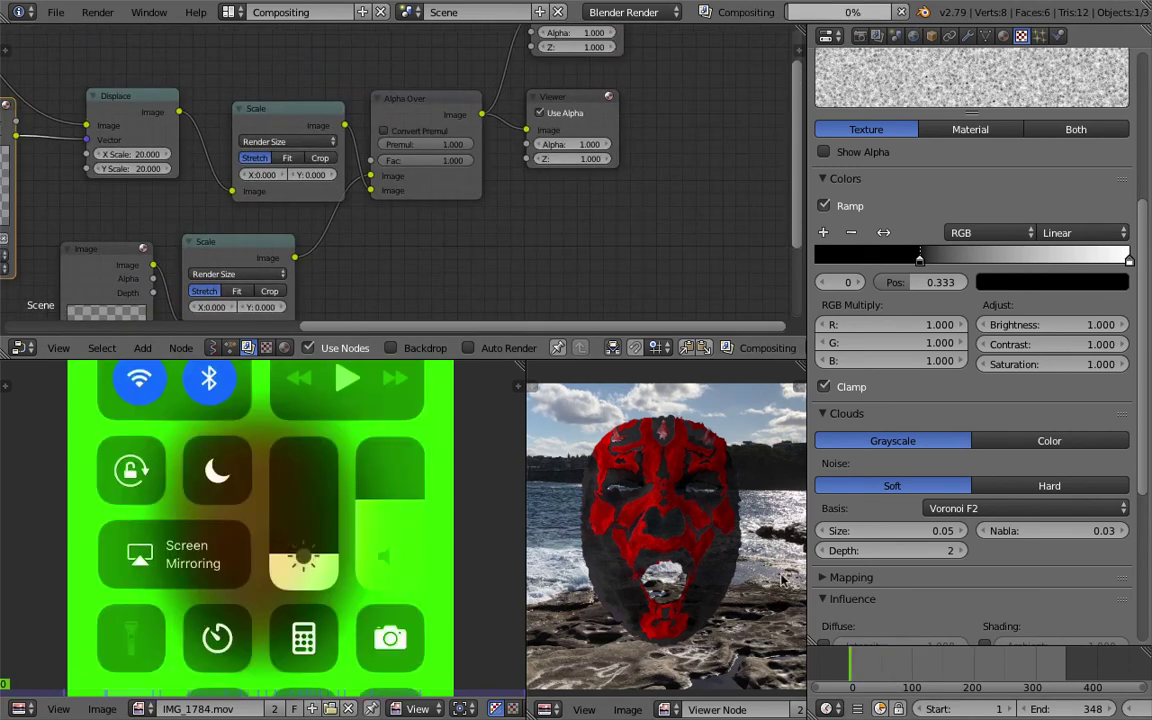
- Fit the footage and the composite fully into their image views, and check frames 62 and 203
scroll(836, 622, down, 1)
scroll(643, 503, up, 1)
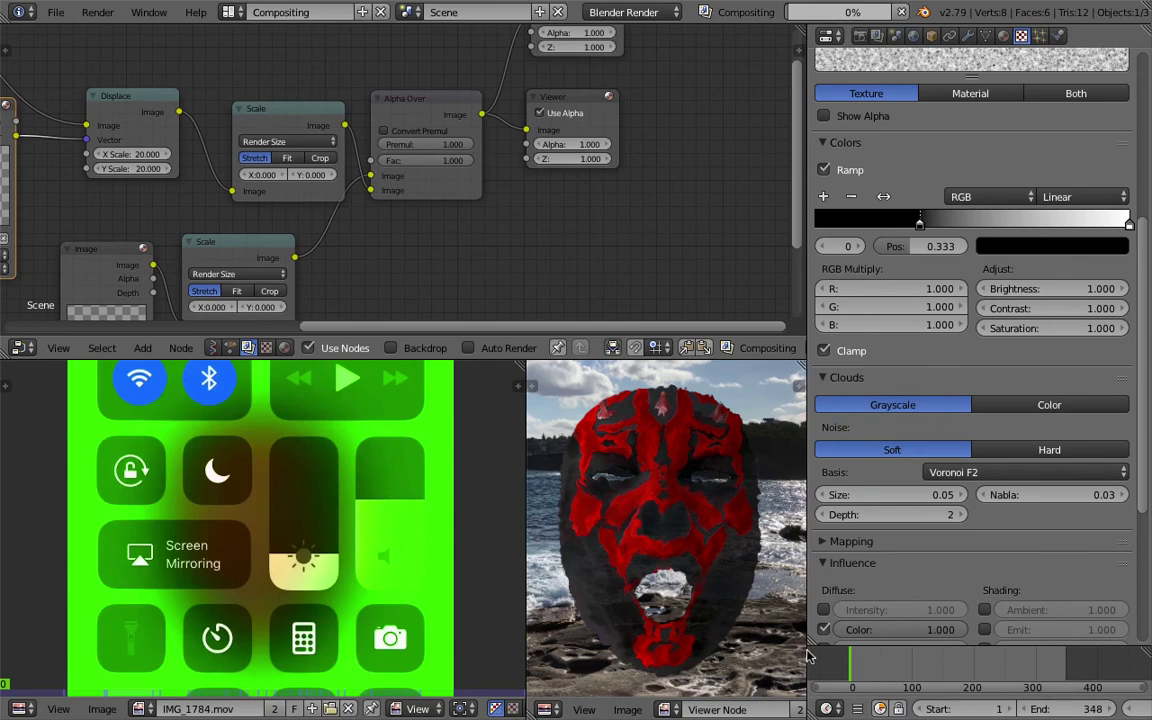
click(889, 665)
scroll(615, 565, down, 2)
scroll(445, 633, down, 1)
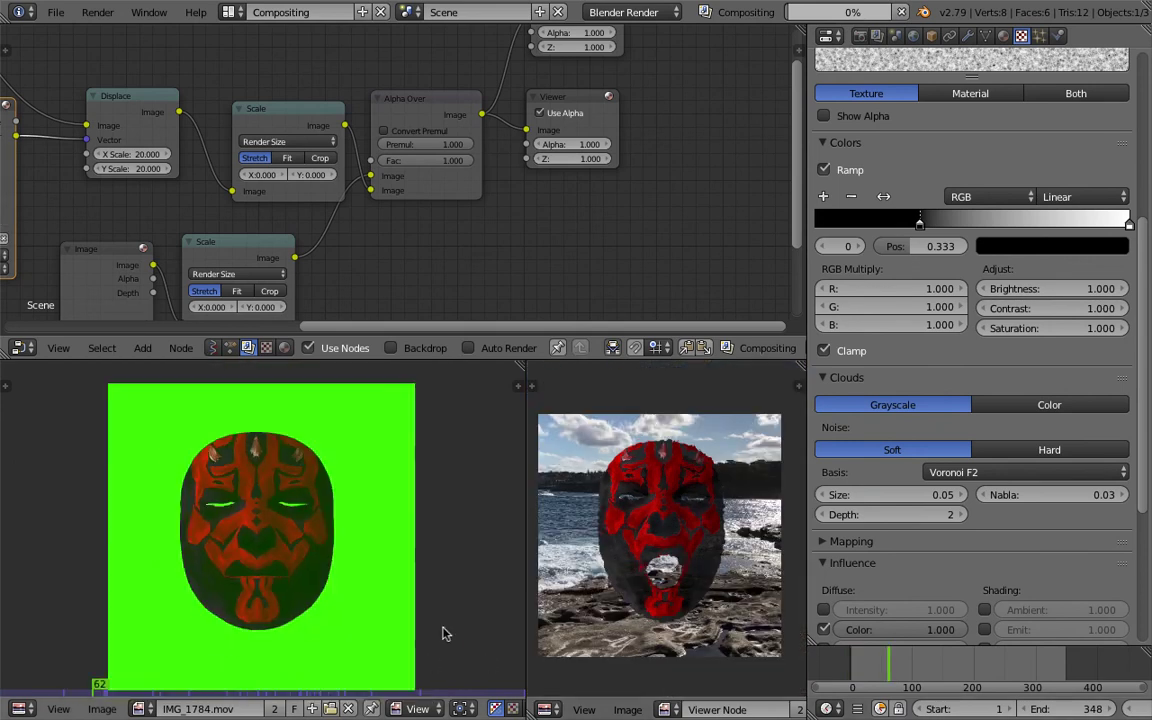
click(312, 690)
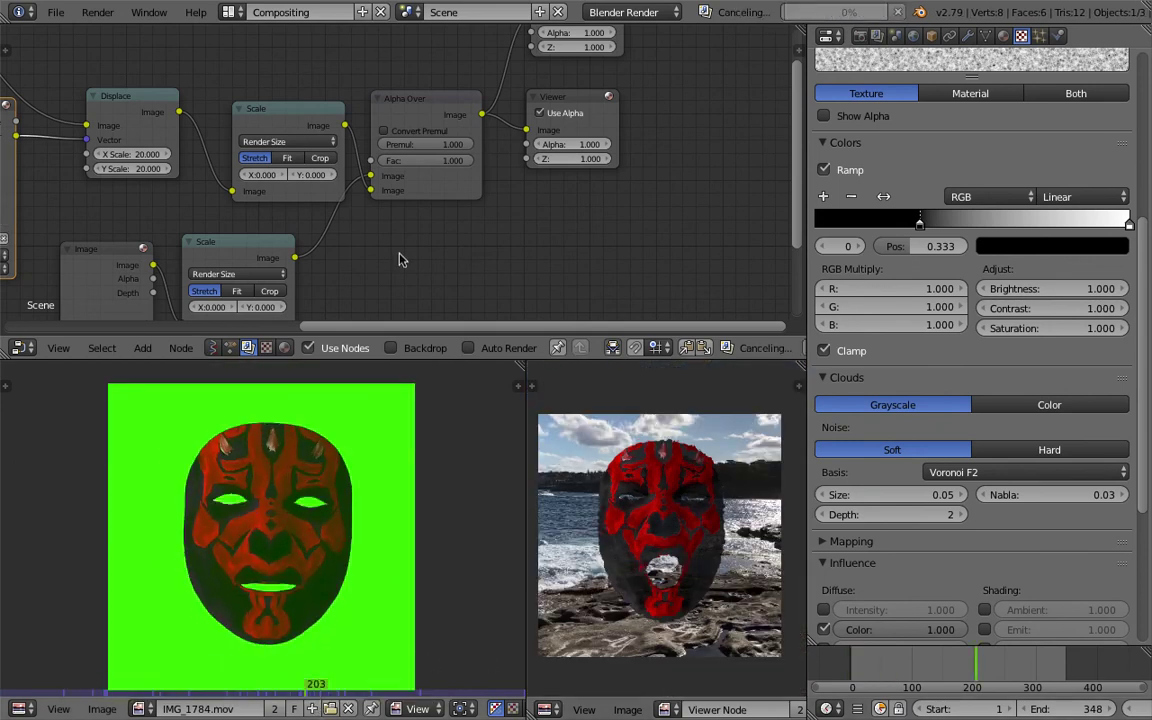
- Enable the backdrop behind the node tree and move the current frame to 164
click(391, 347)
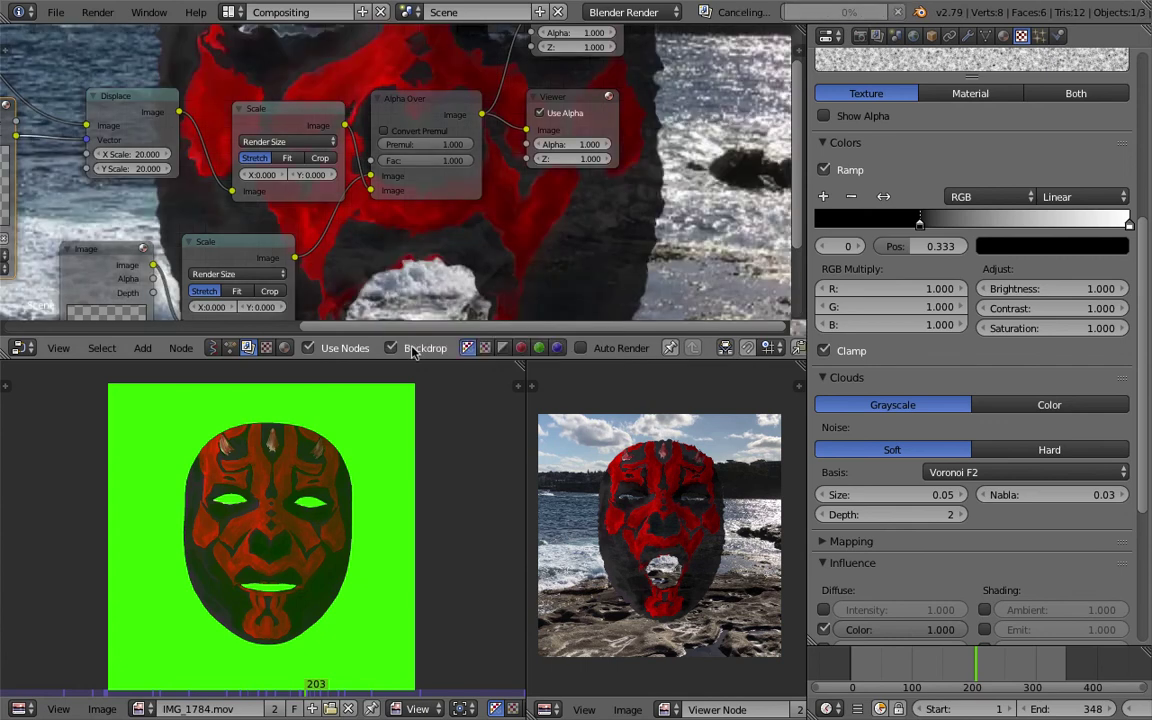
scroll(525, 253, down, 1)
scroll(525, 253, down, 1)
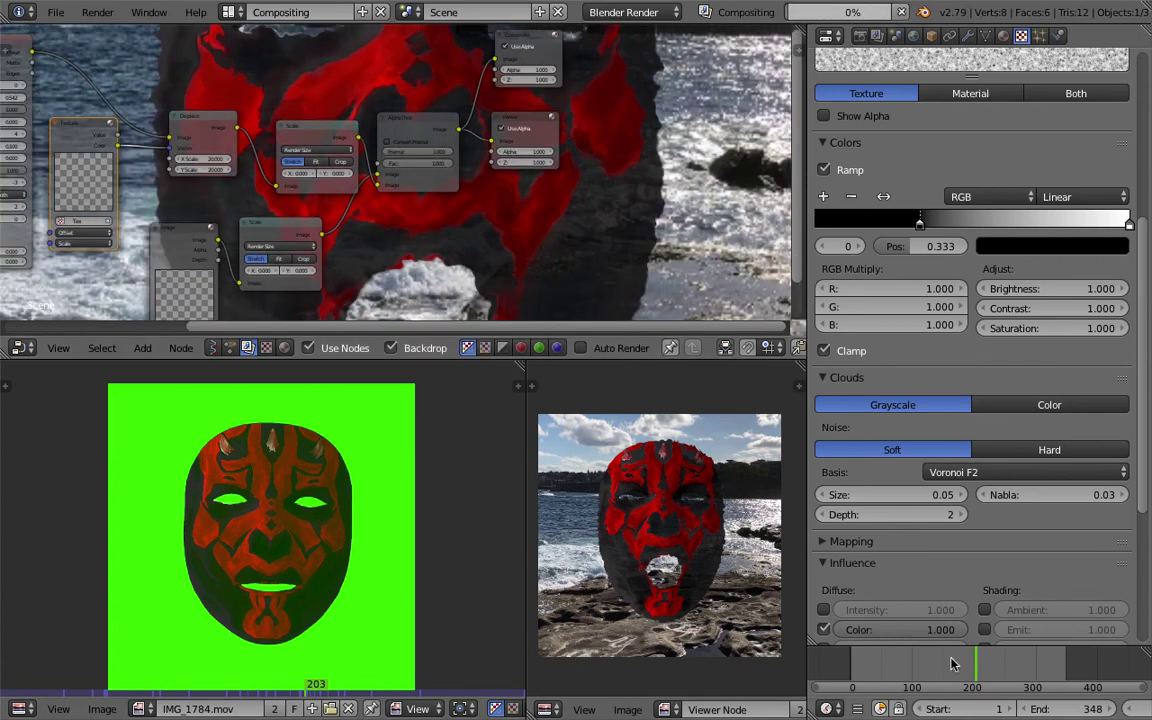
drag(950, 661, 906, 661)
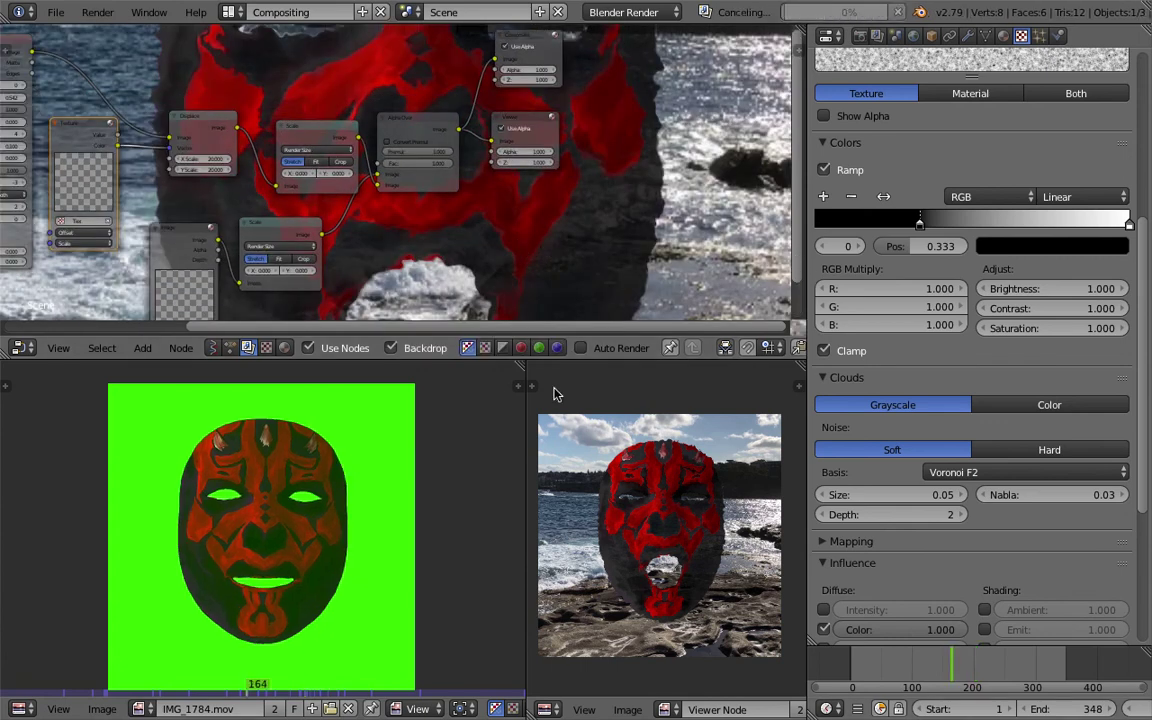
- Turn off the backdrop behind the node tree and bring the footage and Keying nodes into view
click(410, 348)
scroll(489, 223, down, 2)
middle_drag(489, 224, 560, 234)
scroll(440, 205, down, 2)
scroll(375, 226, up, 5)
middle_drag(215, 168, 431, 181)
scroll(258, 211, up, 3)
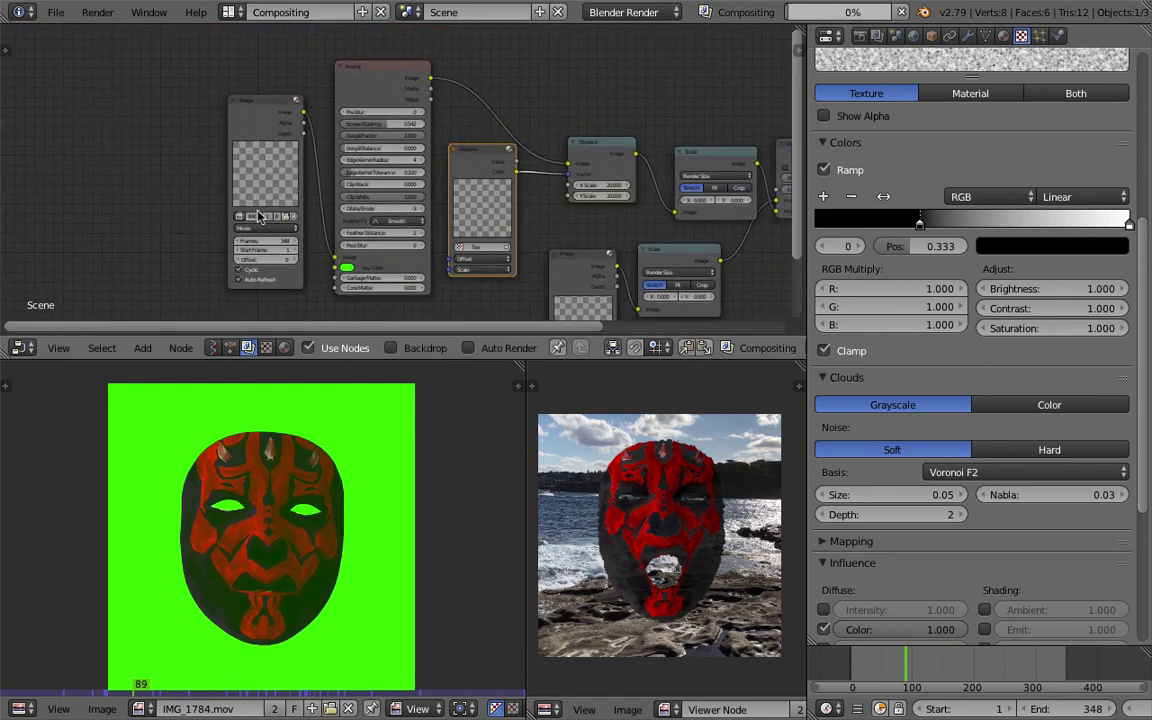
- Choose IMG_1784.mov as the movie in the footage Image node and check the node's Cyclic and Auto-Refresh options
scroll(258, 217, up, 2)
click(183, 233)
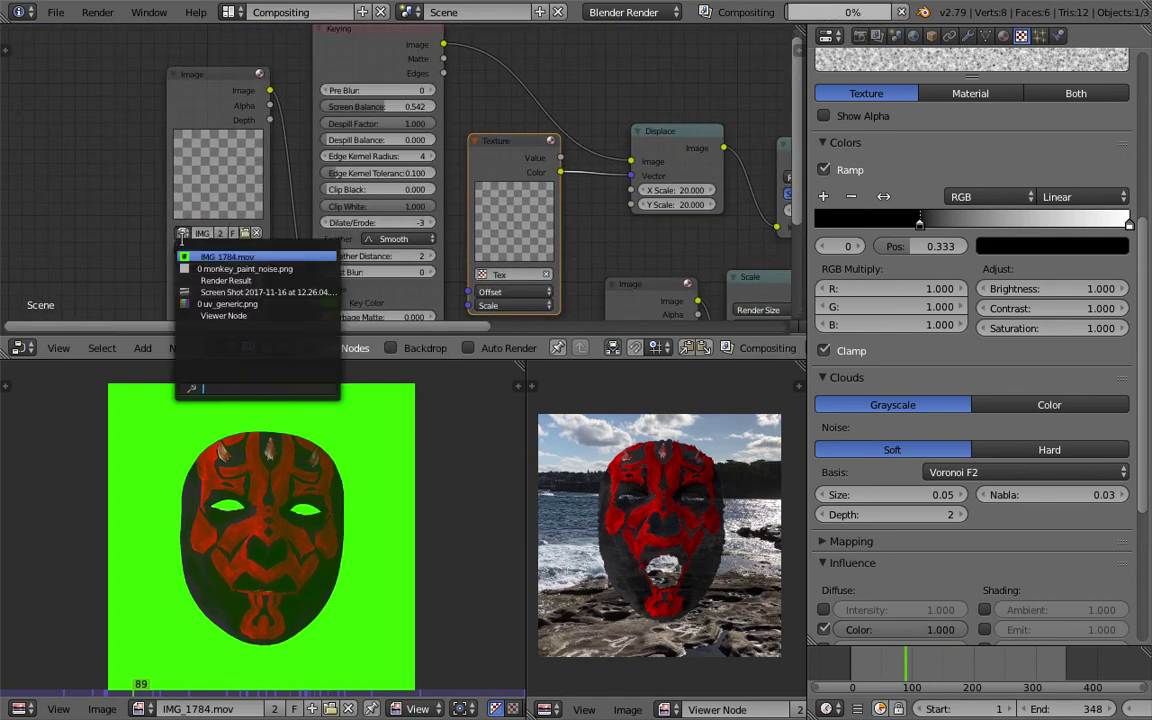
click(193, 258)
scroll(148, 250, up, 1)
middle_drag(113, 259, 116, 164)
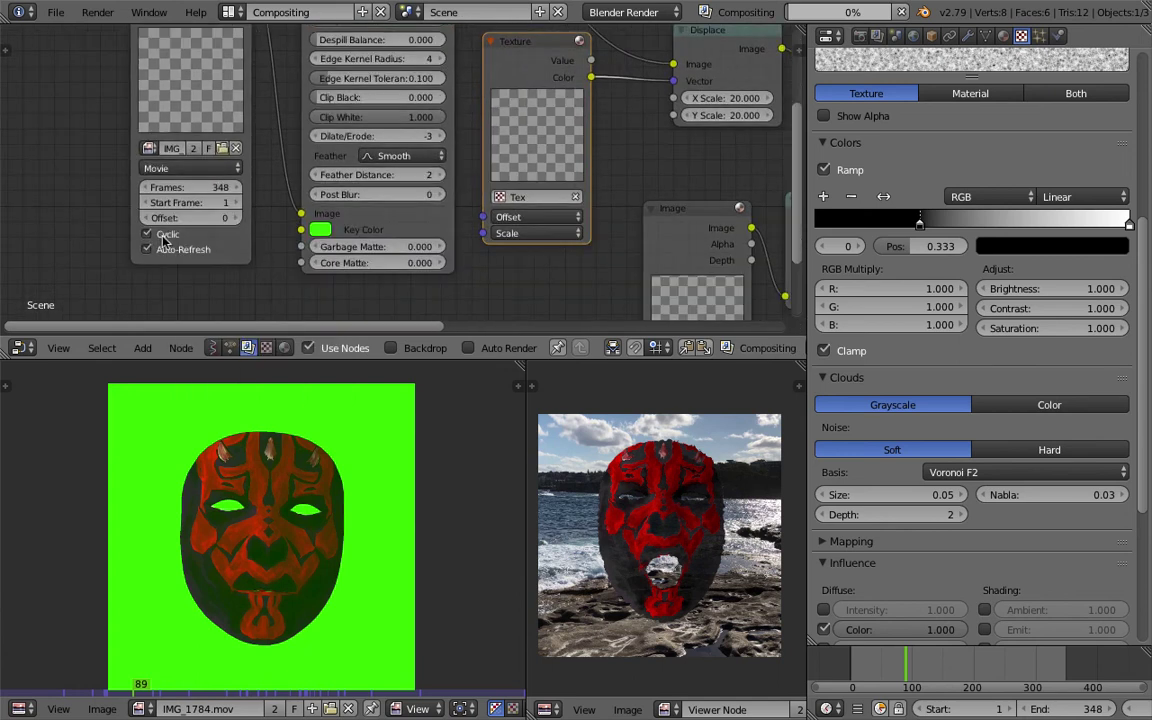
scroll(243, 233, down, 1)
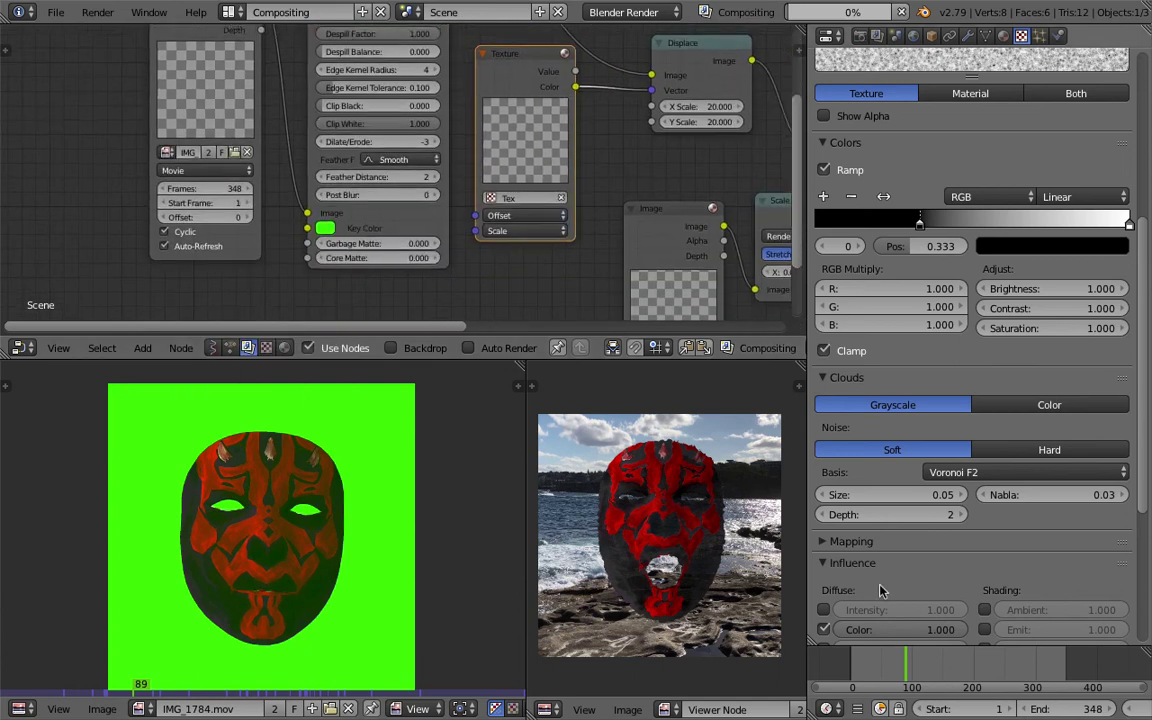
- Scrub to frame 59 and on to frame 101, and examine the displaced face up close in the composite
drag(893, 669, 882, 651)
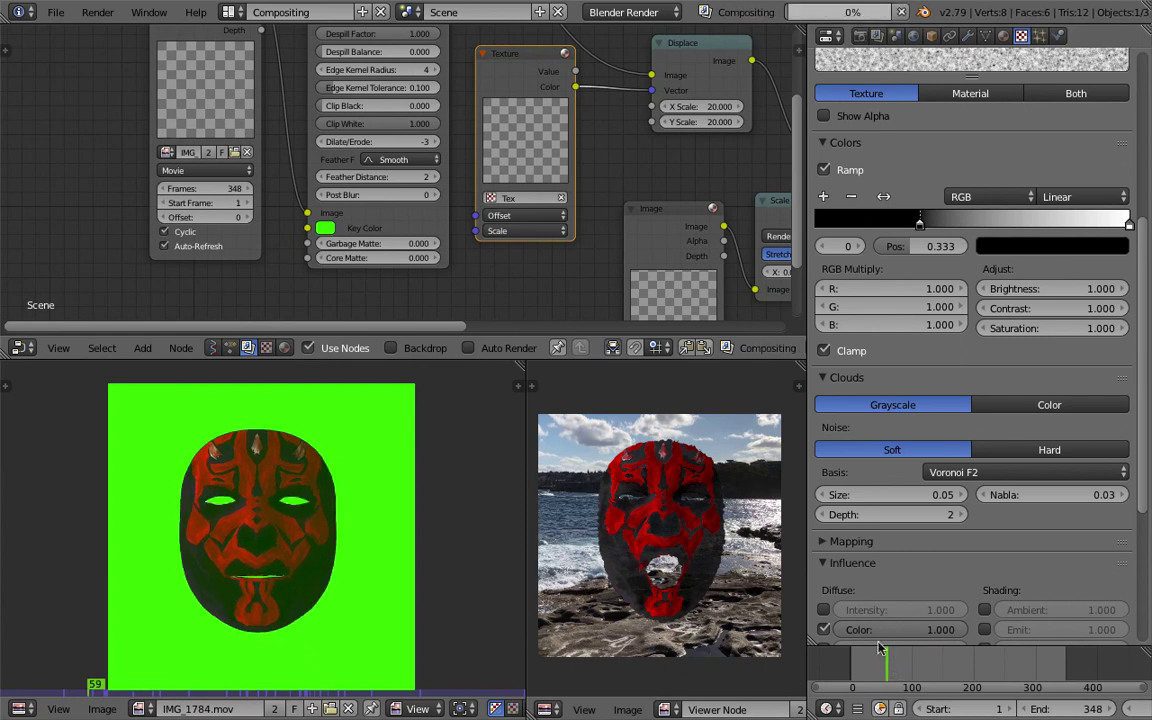
click(913, 666)
scroll(940, 580, down, 2)
middle_drag(562, 165, 430, 232)
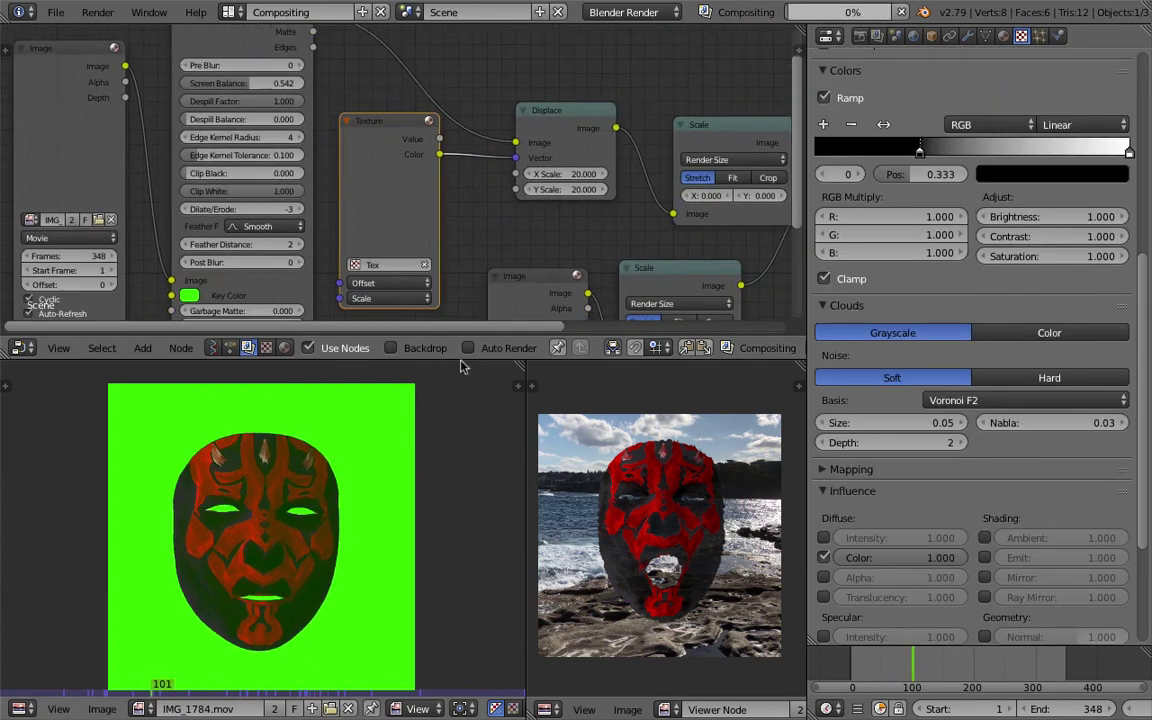
middle_drag(641, 540, 648, 547)
scroll(653, 522, up, 7)
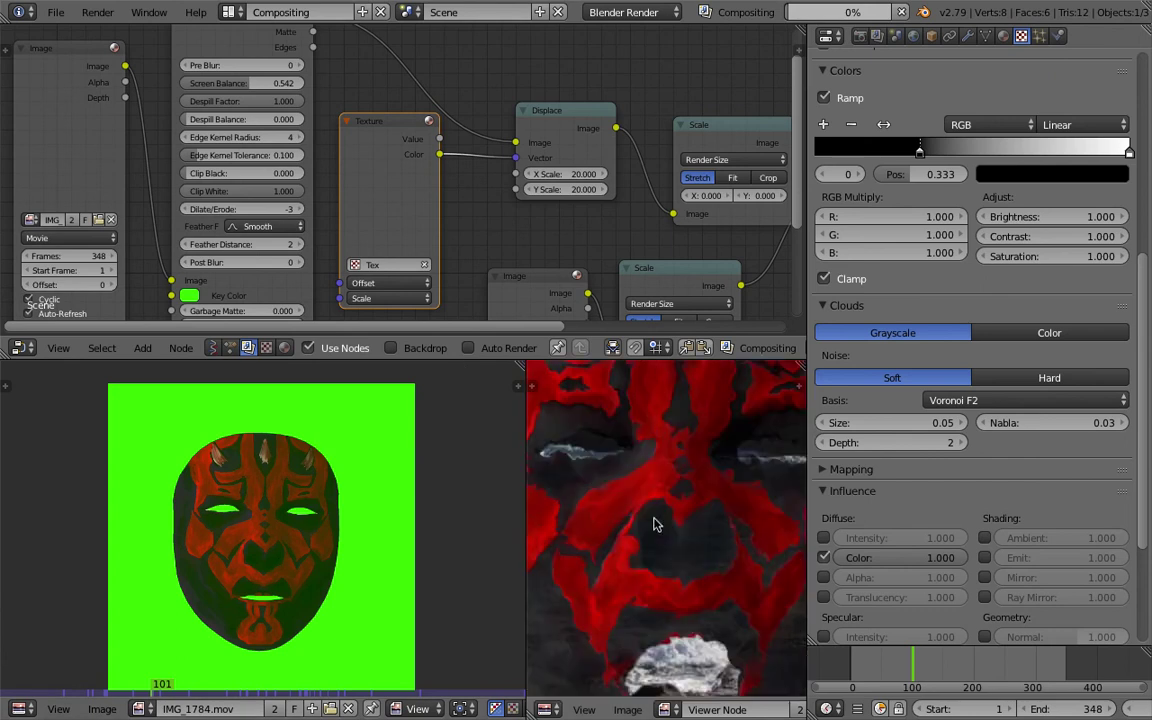
middle_drag(573, 489, 765, 655)
middle_drag(620, 422, 635, 432)
scroll(636, 440, down, 2)
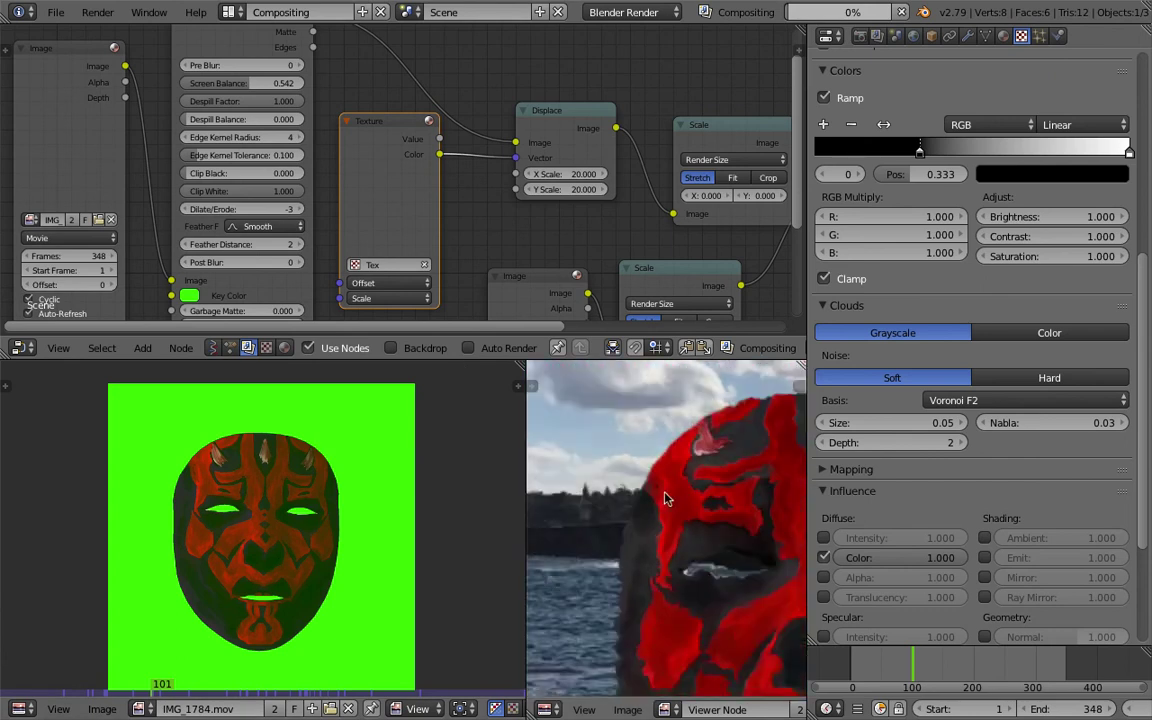
scroll(629, 446, down, 1)
- Enlarge the node editor's height so the node chain from the footage to Alpha Over fits
middle_drag(580, 255, 530, 176)
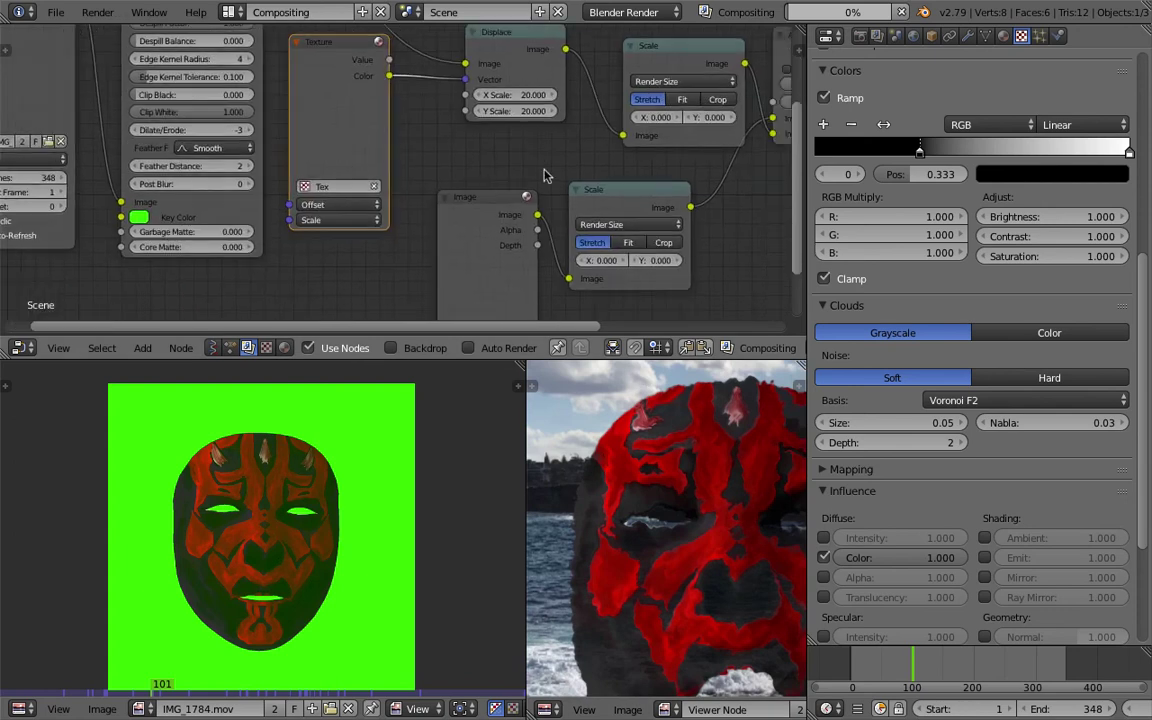
middle_drag(594, 149, 562, 155)
scroll(562, 155, down, 1)
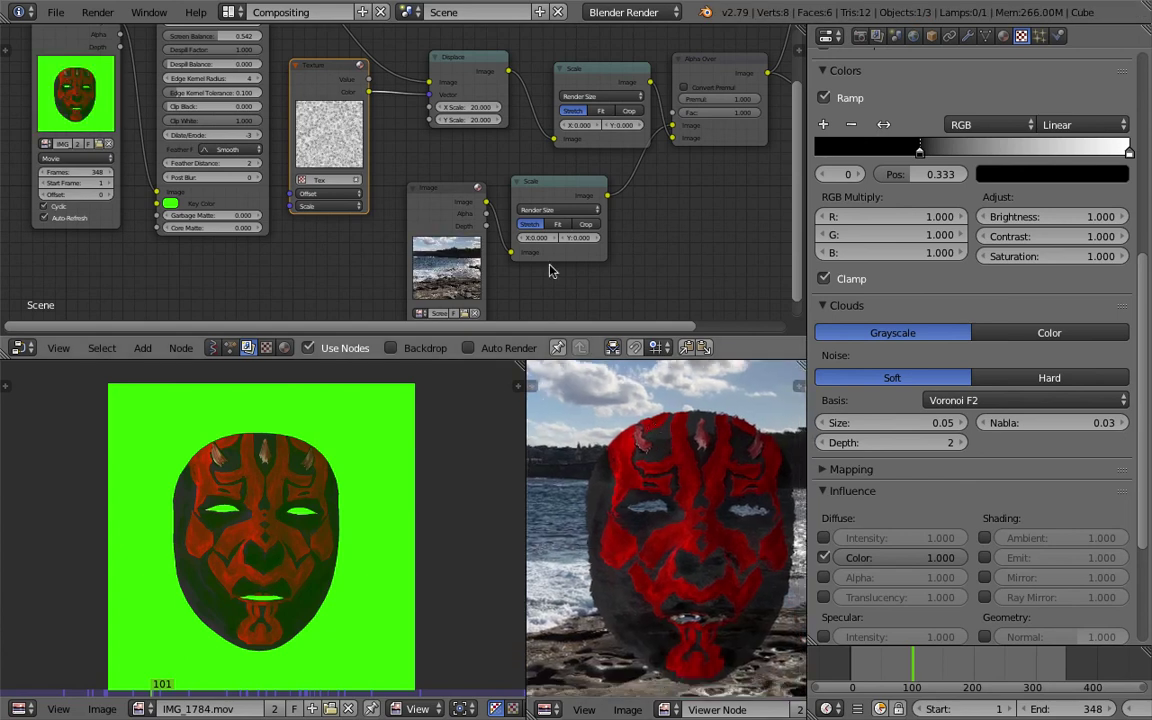
middle_drag(398, 161, 385, 180)
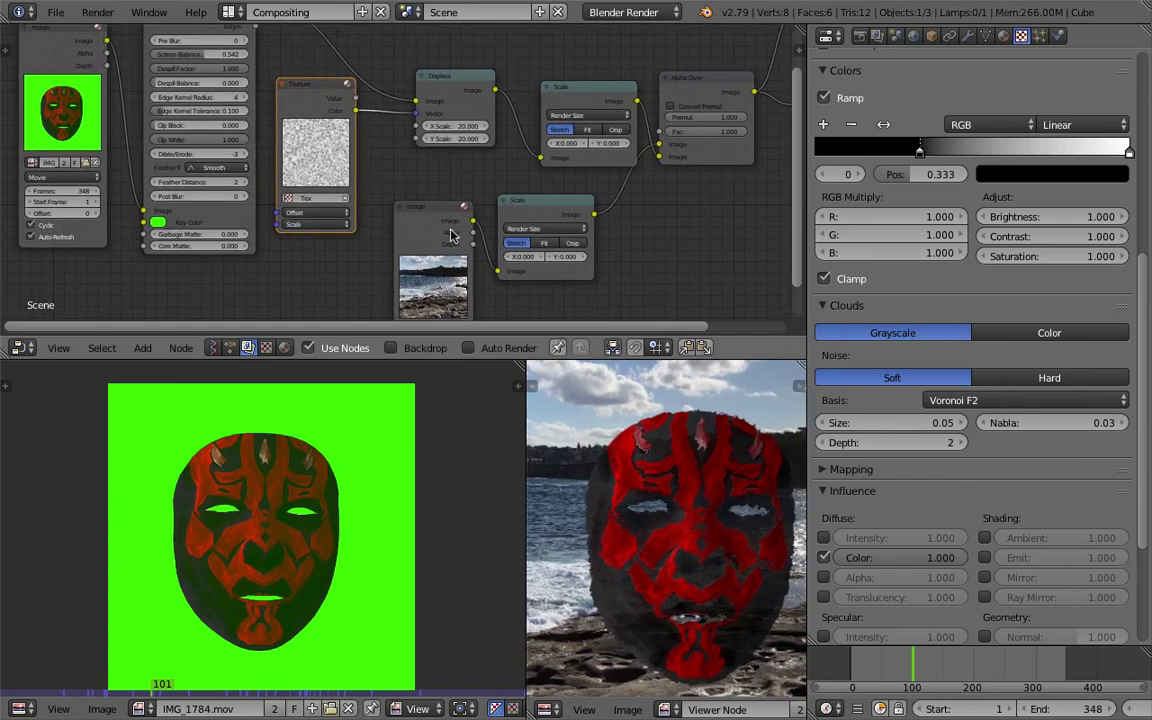
drag(533, 362, 524, 492)
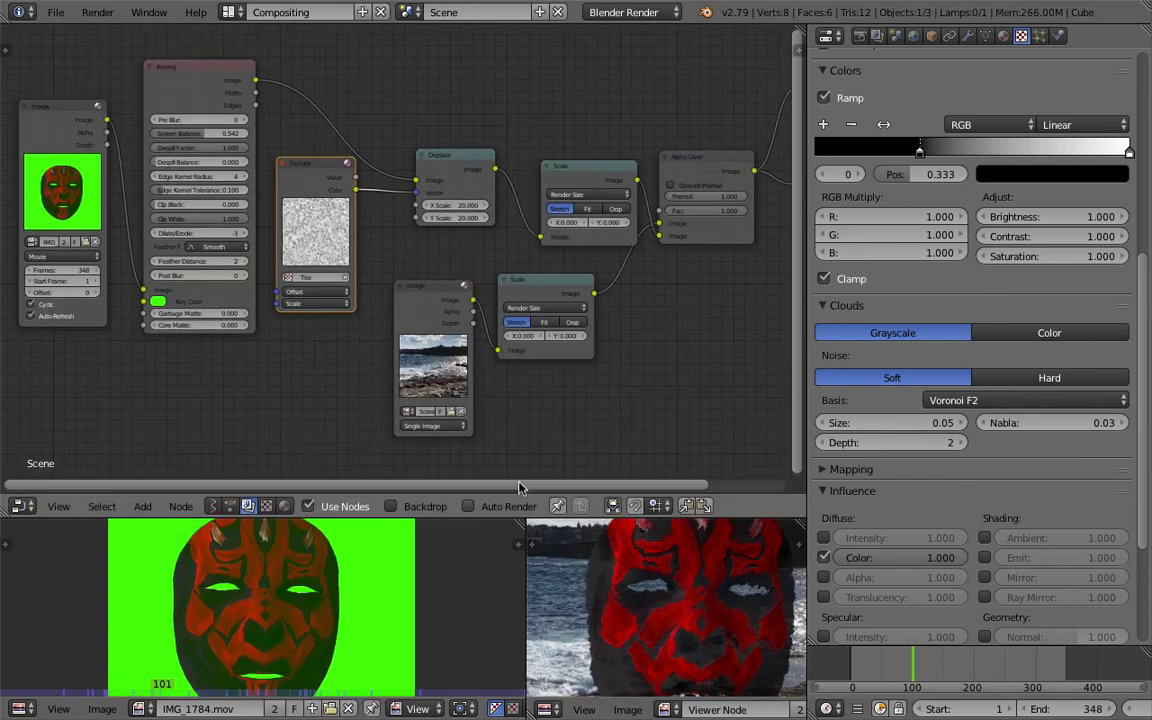
scroll(382, 250, up, 3)
scroll(392, 201, down, 1)
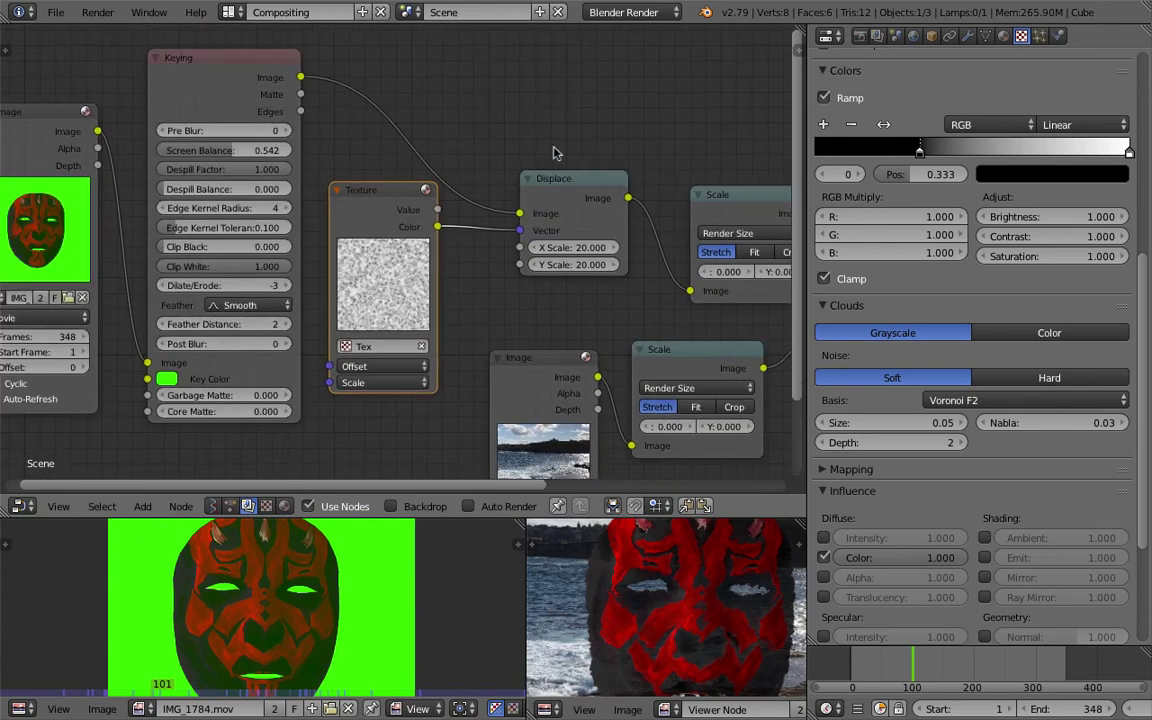
scroll(569, 147, down, 1)
middle_drag(351, 270, 424, 244)
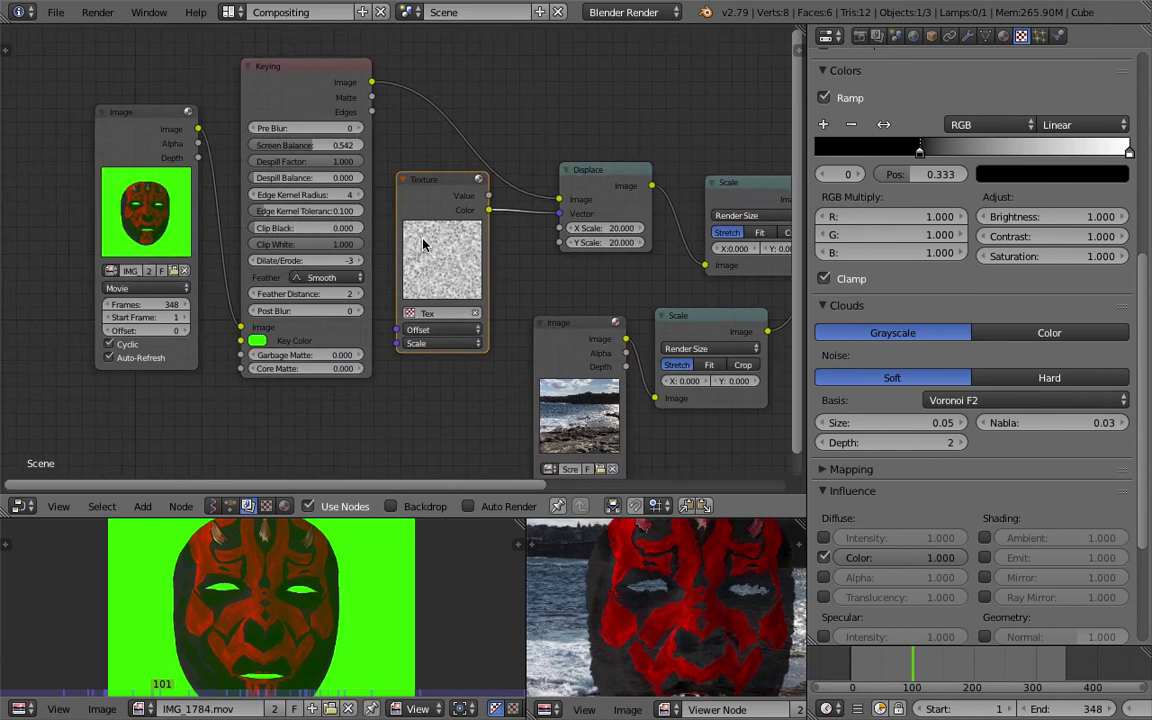
- Examine the Offset and Scale vectors of the Texture node
scroll(437, 372, up, 2)
click(437, 362)
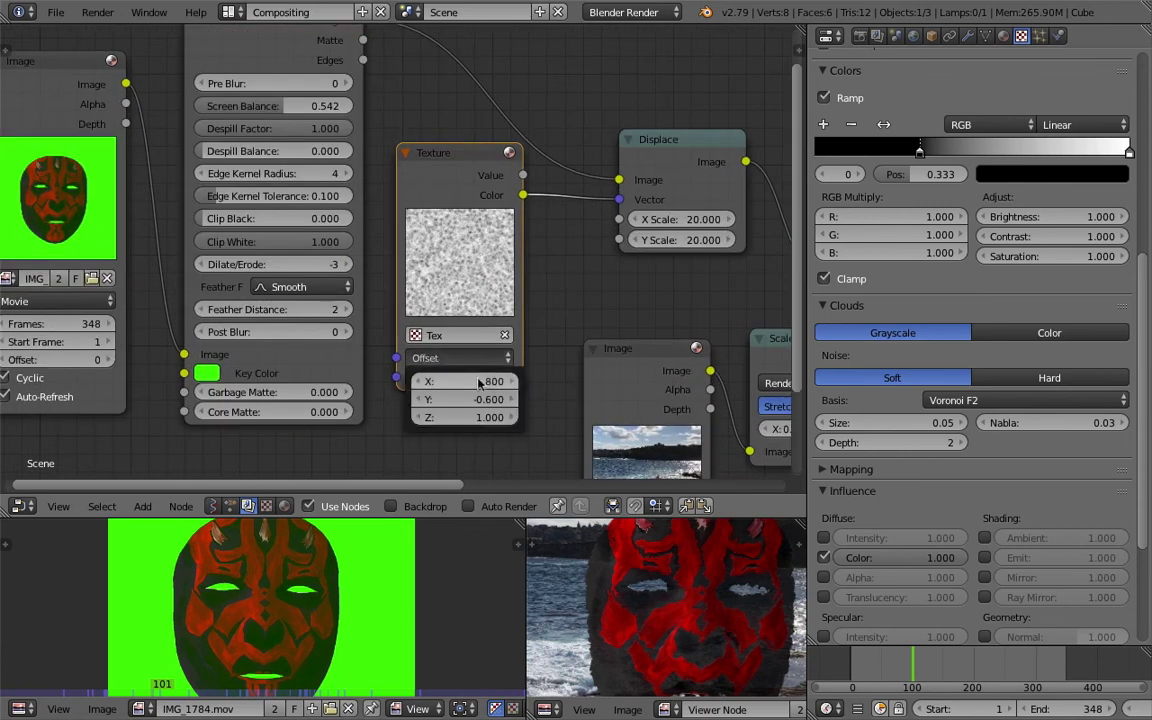
click(440, 377)
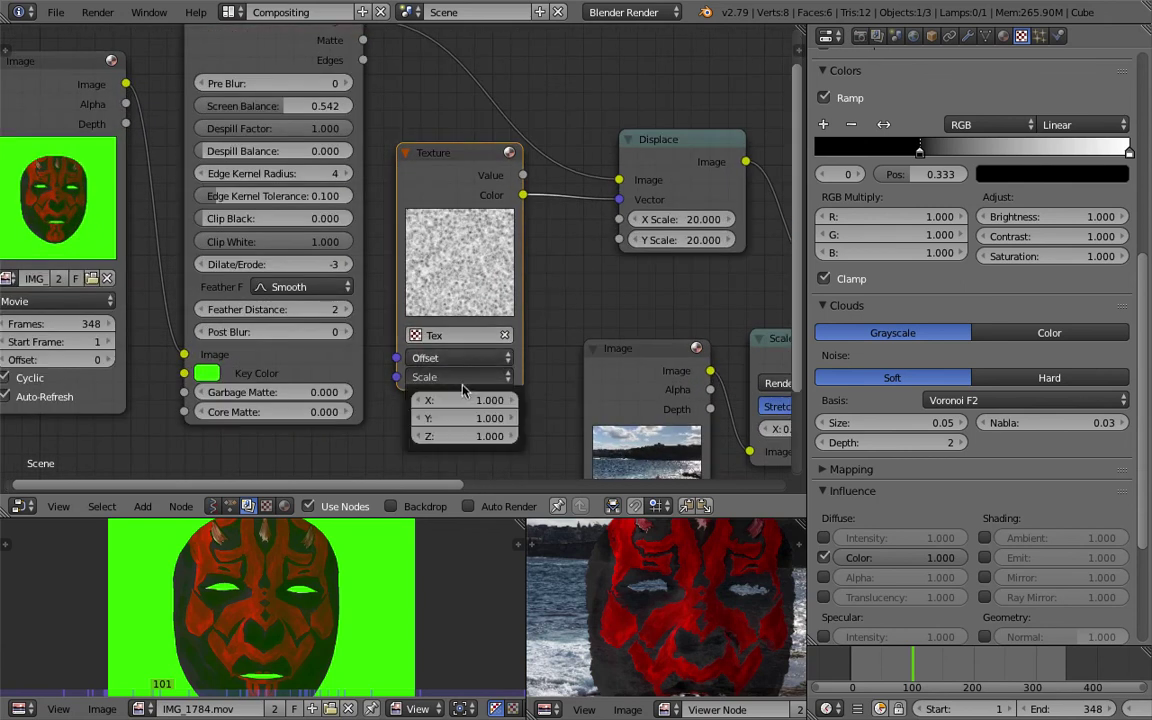
middle_drag(572, 320, 473, 334)
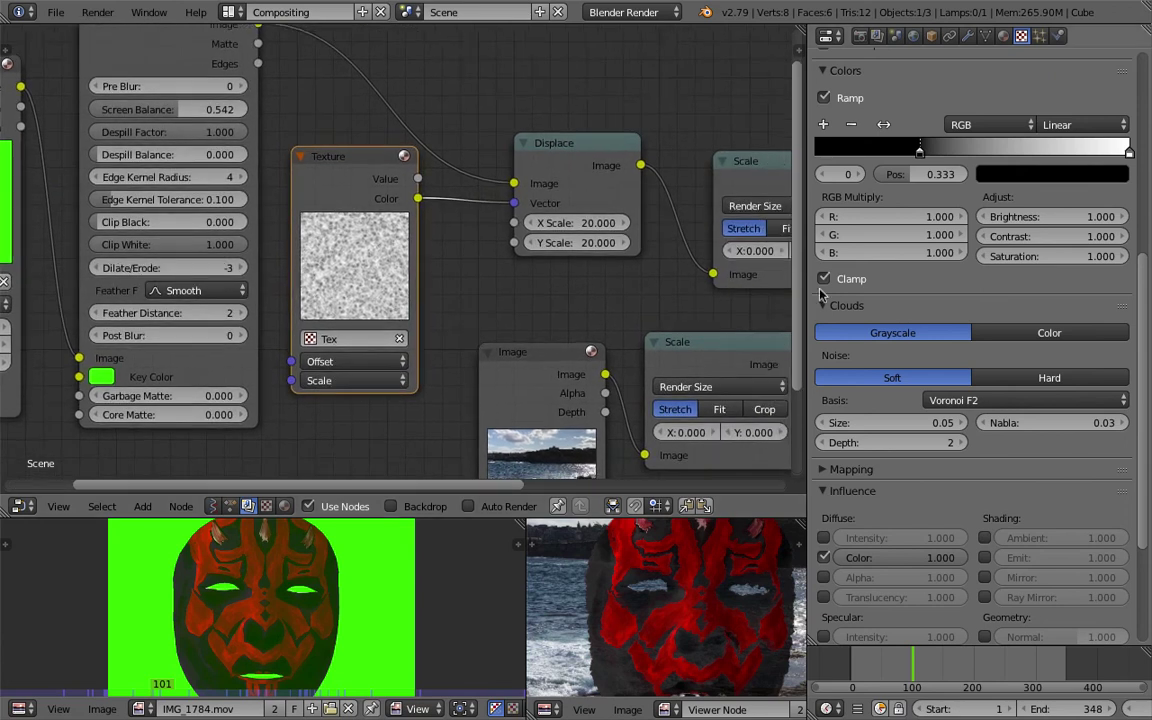
- Widen the node editor by narrowing the properties area beside it
drag(807, 280, 940, 283)
middle_drag(635, 306, 562, 286)
scroll(581, 290, down, 1)
middle_drag(747, 438, 711, 440)
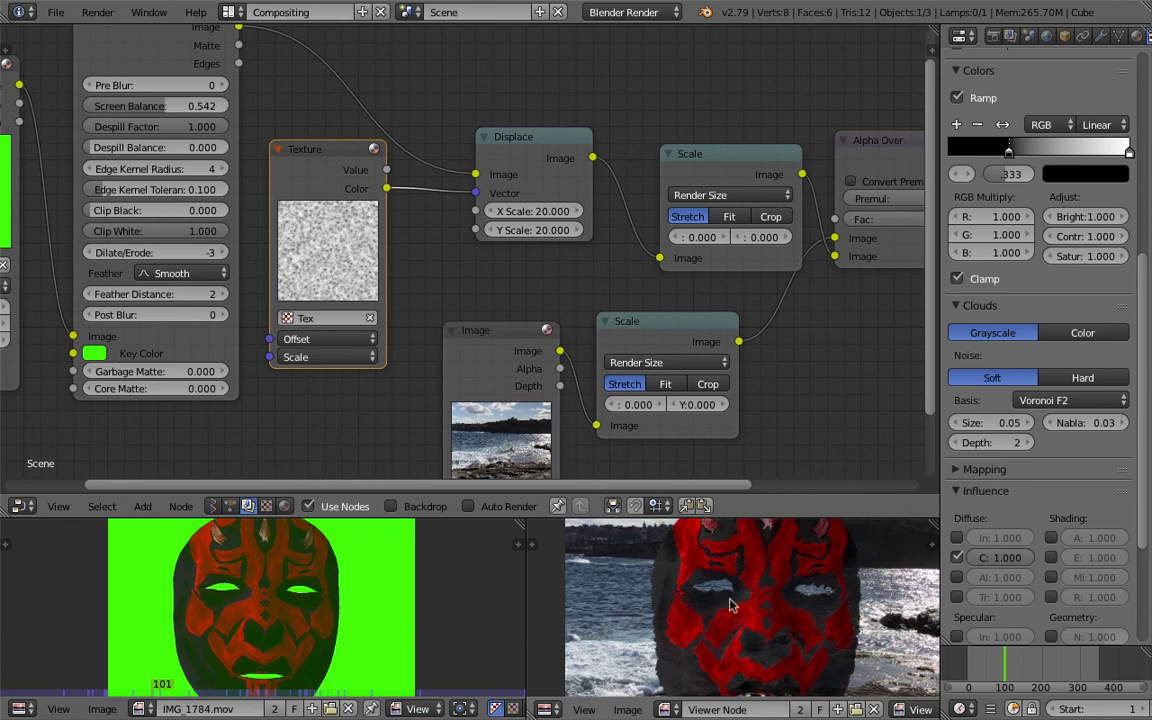
scroll(756, 591, down, 1)
- Rearrange the Displace node, both Scale nodes and the background Image node into a tidier layout
drag(548, 229, 544, 228)
middle_drag(544, 228, 452, 187)
middle_drag(424, 119, 459, 177)
drag(479, 162, 496, 123)
drag(650, 177, 643, 162)
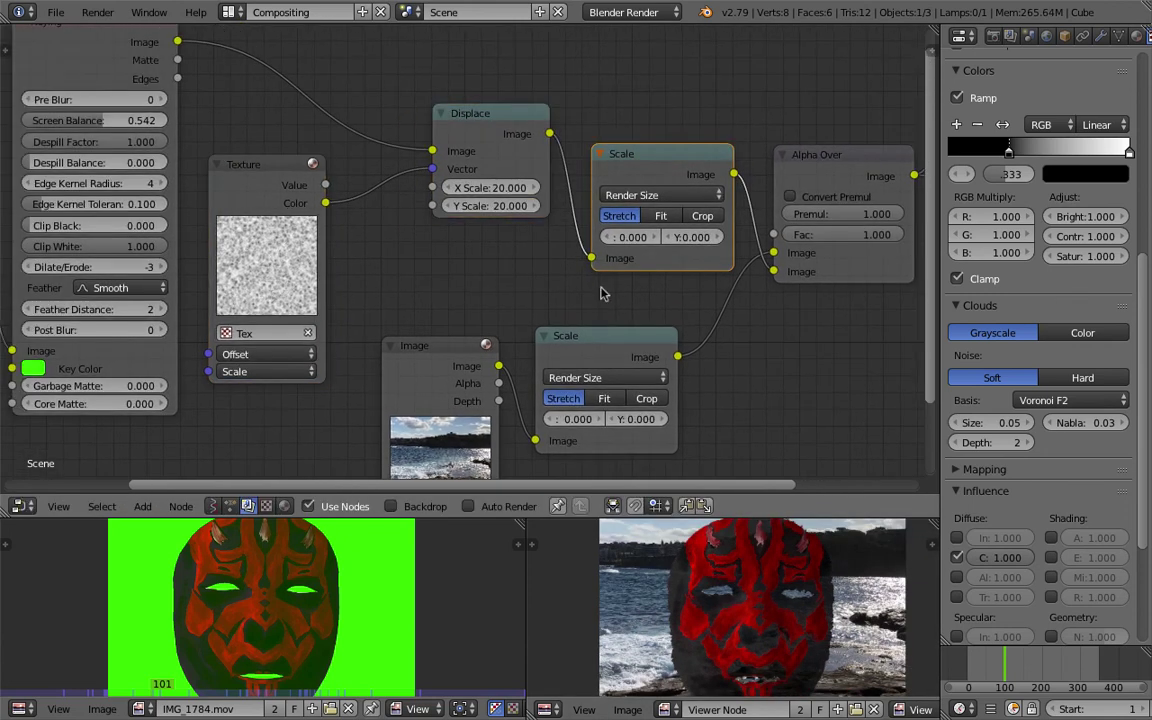
drag(600, 337, 640, 316)
drag(408, 351, 428, 307)
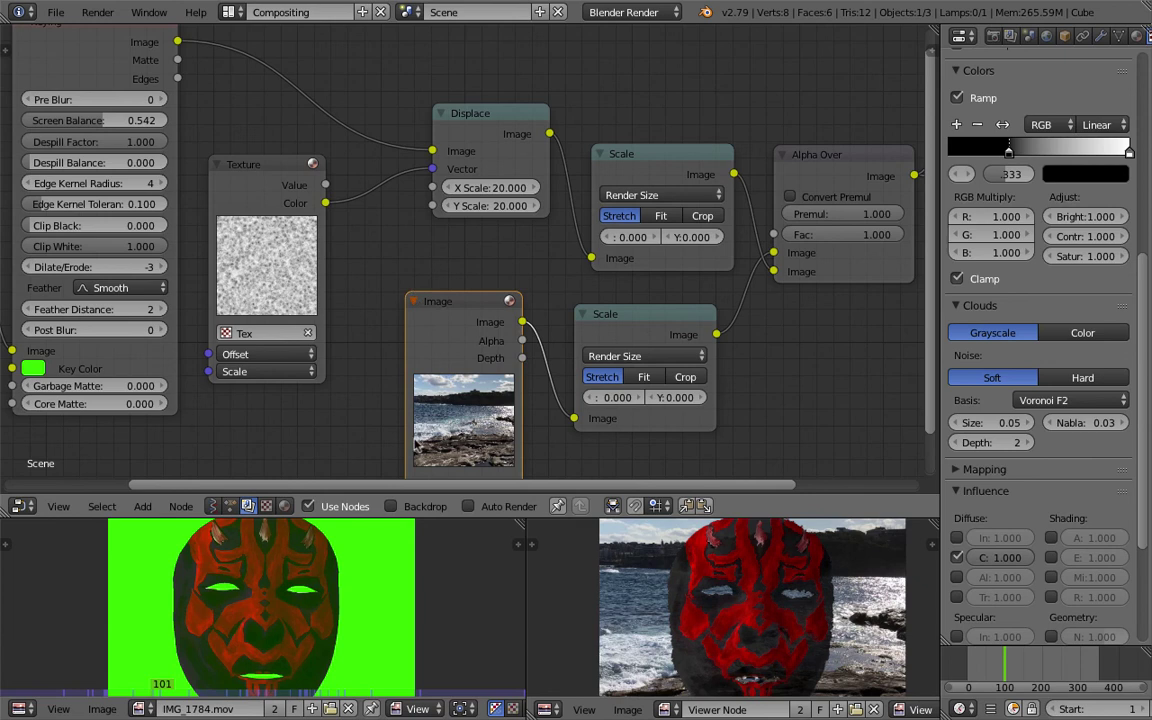
- Move the Alpha Over node slightly lower and the Viewer node further below the Composite node to space out the outputs
middle_drag(706, 262, 524, 275)
drag(671, 170, 679, 198)
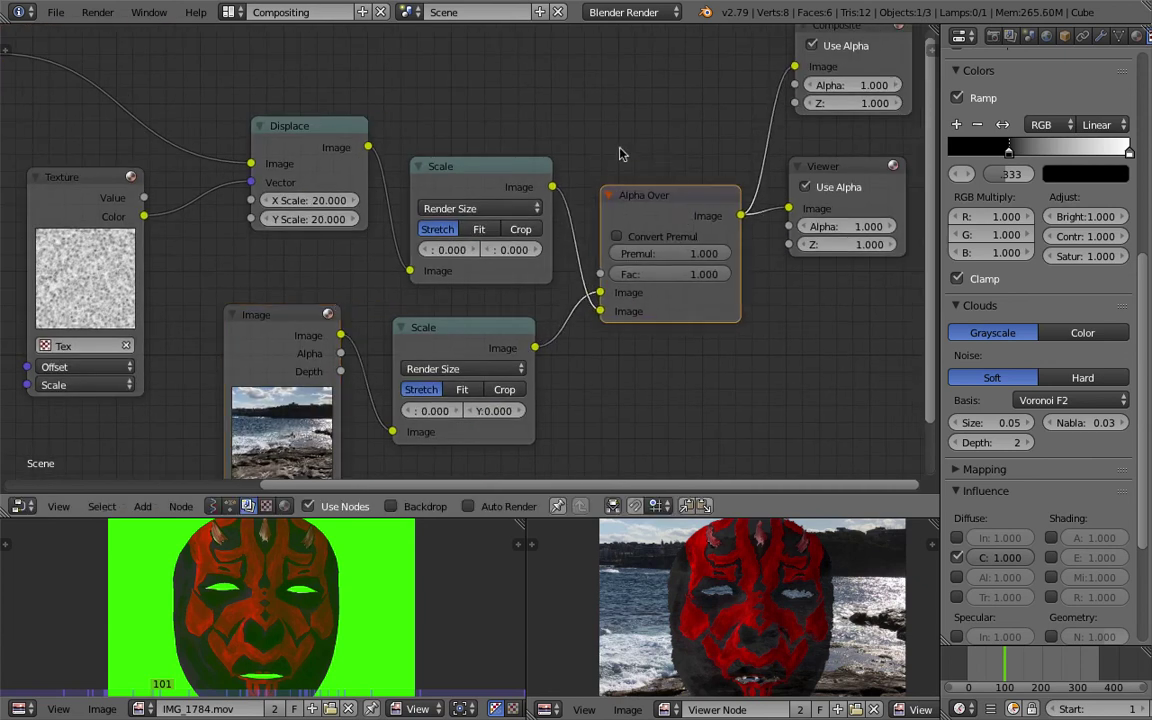
middle_drag(672, 207, 608, 262)
drag(775, 221, 805, 276)
click(770, 143)
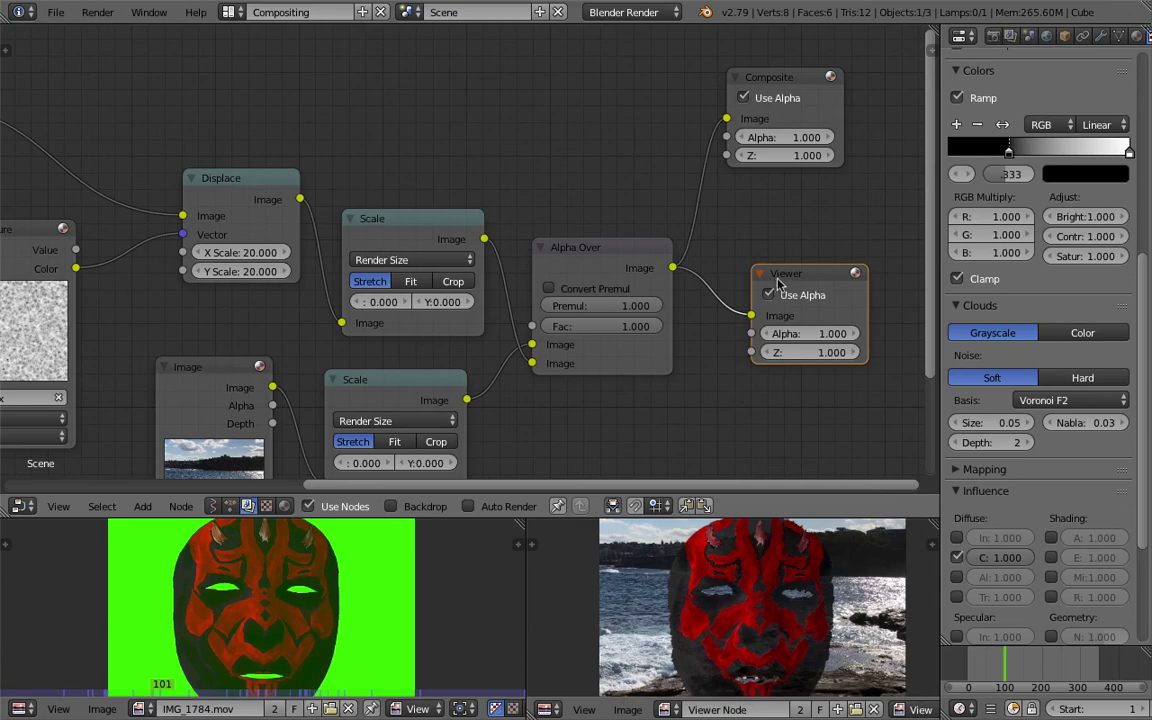